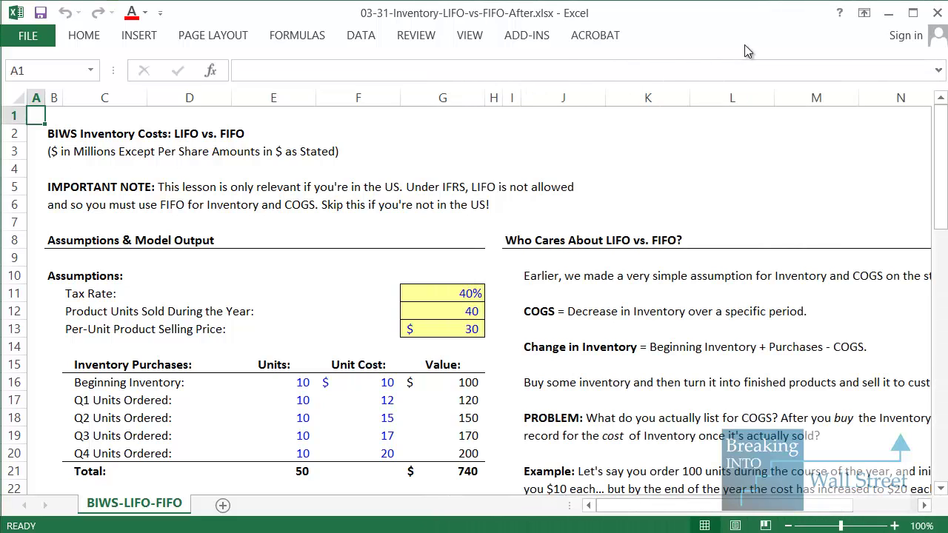
Step: Review the worksheet title and the important note about LIFO and IFRS in rows 2 to 6
left_click_drag(63, 137, 569, 207)
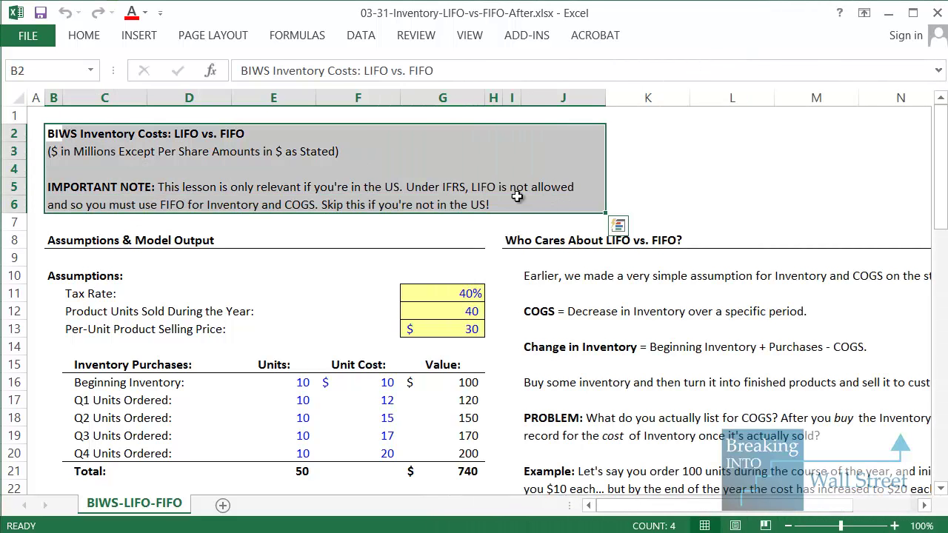
left_click(87, 135)
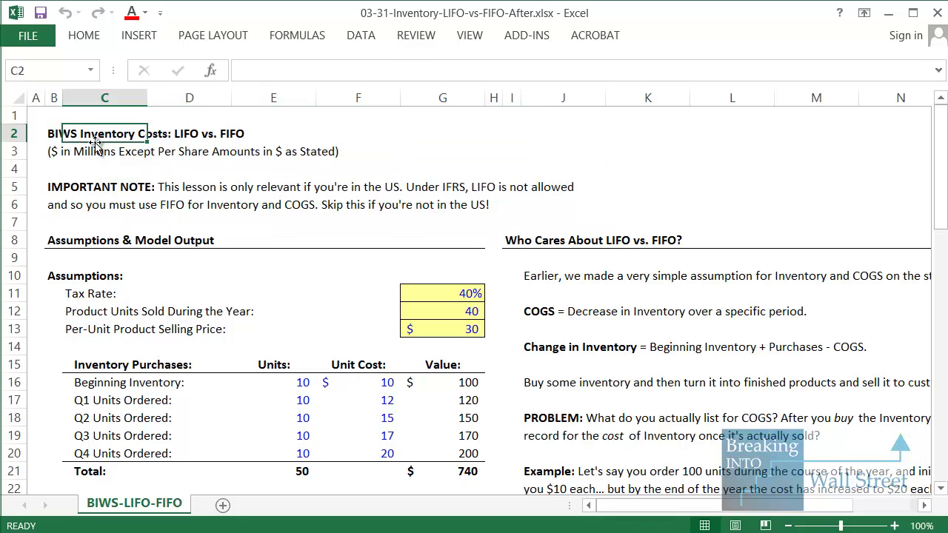
left_click(68, 187)
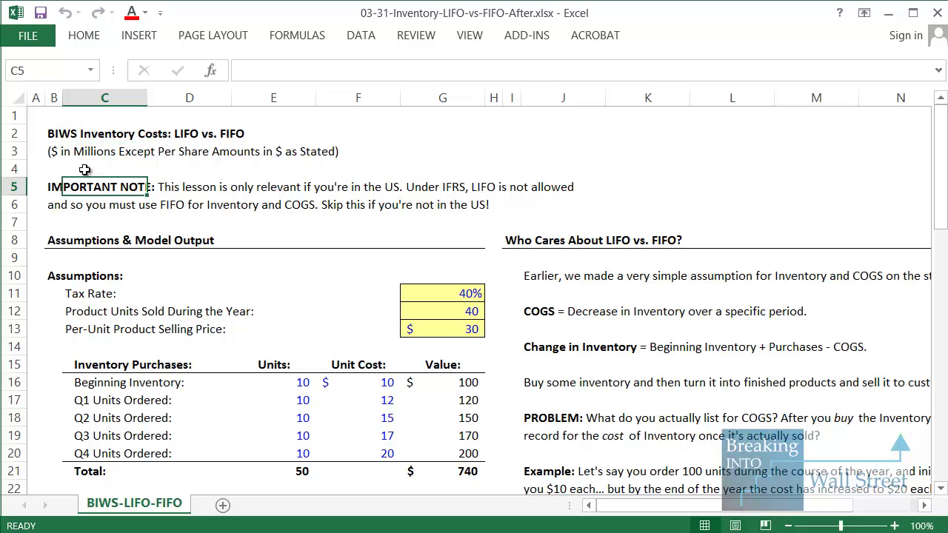
mouse_move(161, 118)
left_mouse_down()
mouse_move(292, 151)
mouse_move(285, 142)
left_mouse_up()
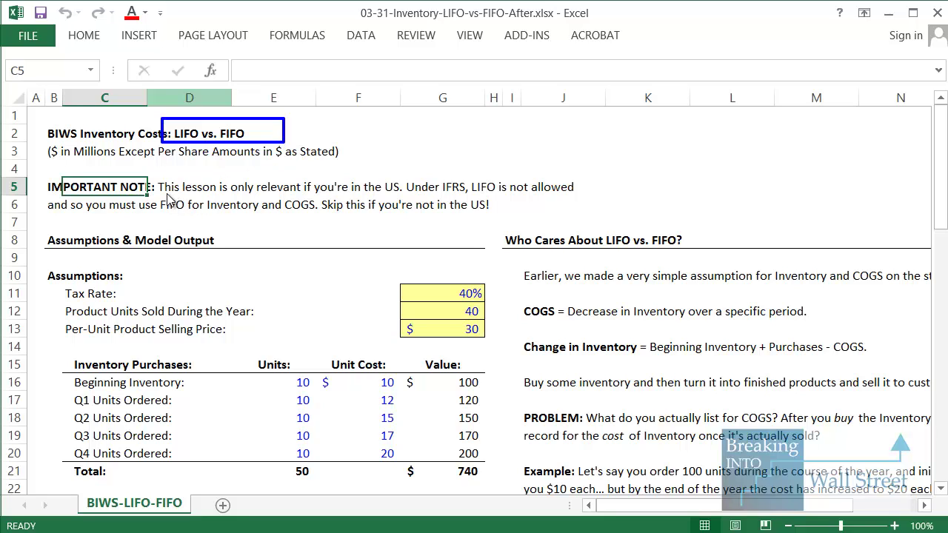
key("Escape")
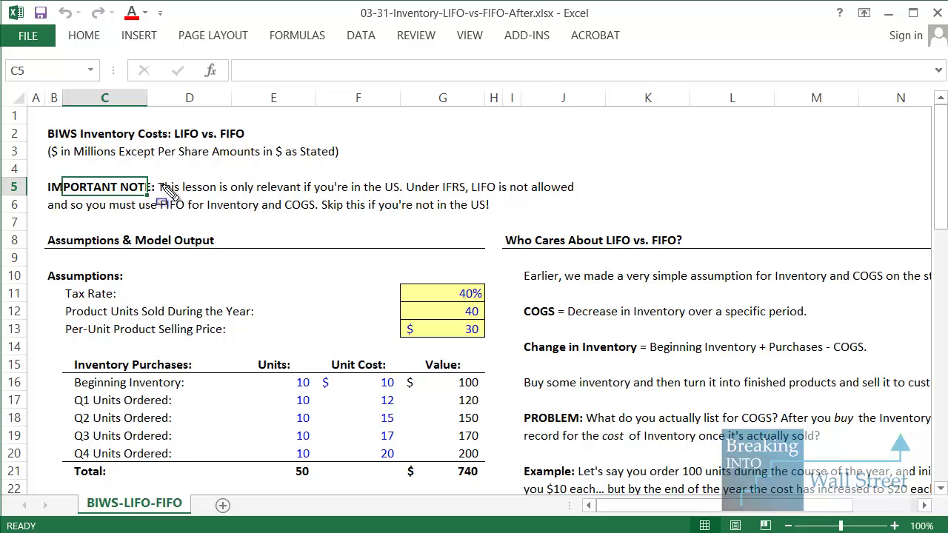
mouse_move(154, 176)
left_mouse_down()
mouse_move(556, 194)
mouse_move(571, 218)
mouse_move(583, 217)
left_mouse_up()
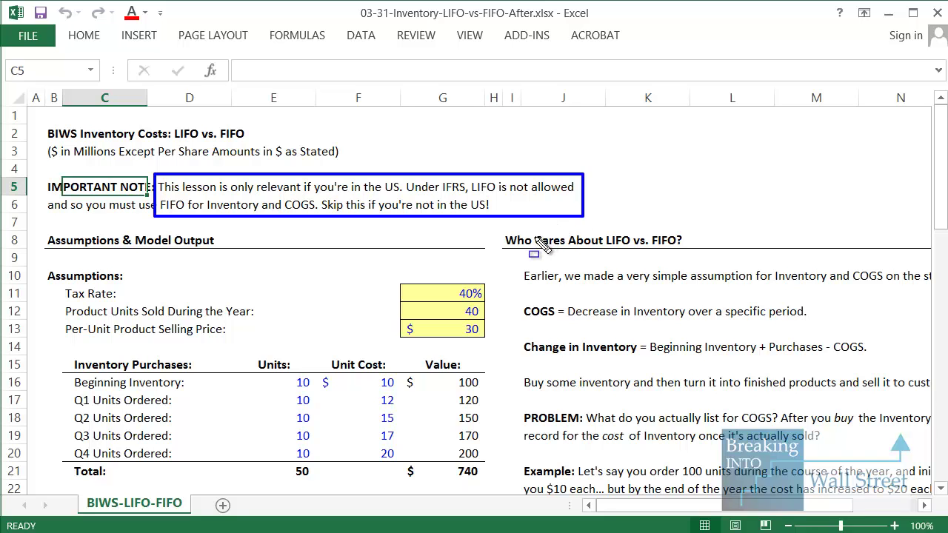
Step: Examine the "Who Cares About LIFO vs. FIFO?" heading and its opening line on Inventory and COGS assumptions
left_click(636, 402)
left_click_drag(648, 505, 732, 503)
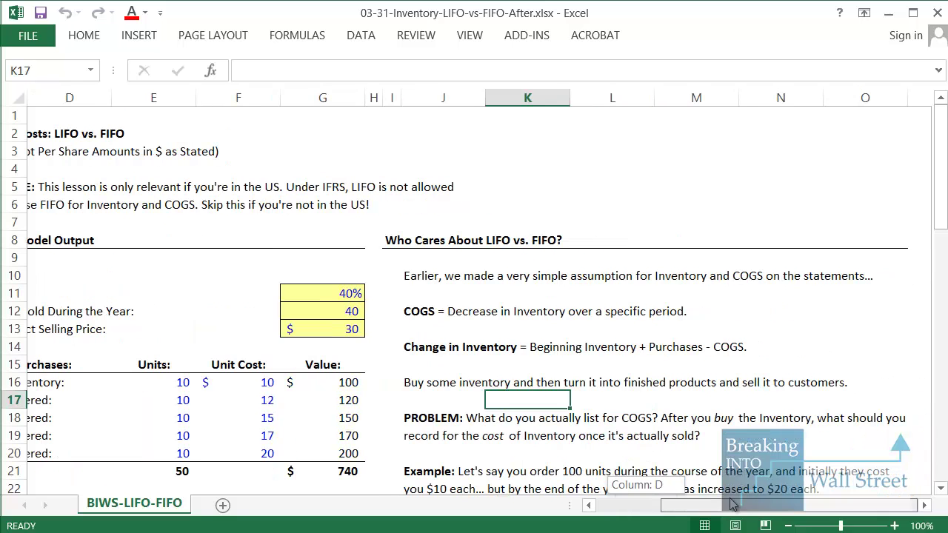
left_click(445, 293)
scroll(415, 252, "down", 1)
left_click(406, 189)
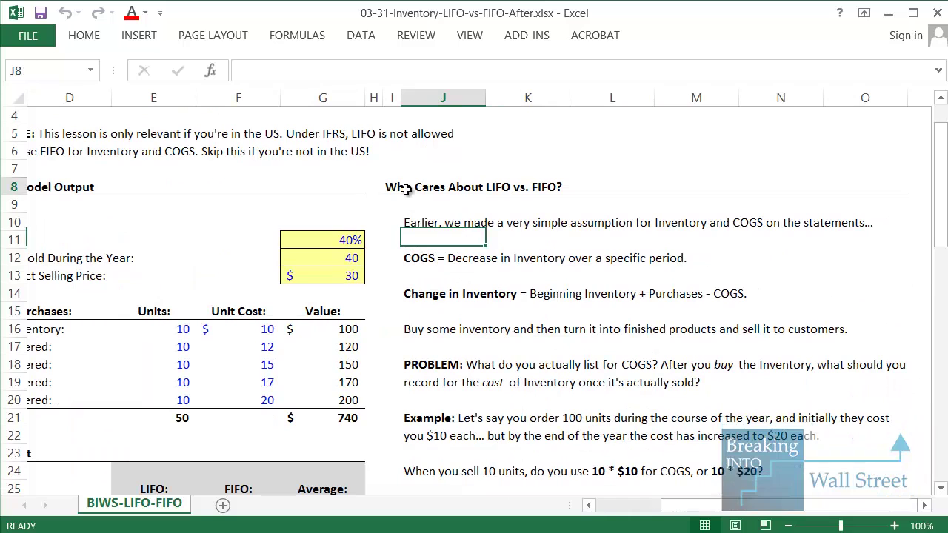
left_click(534, 223)
key("shift+space")
key("shift+Down")
key("shift+Down")
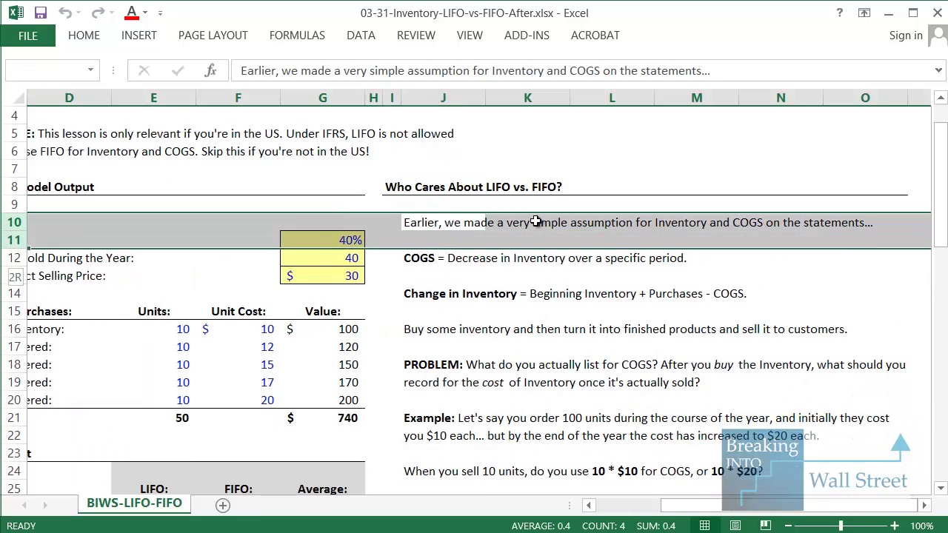
left_click(567, 295)
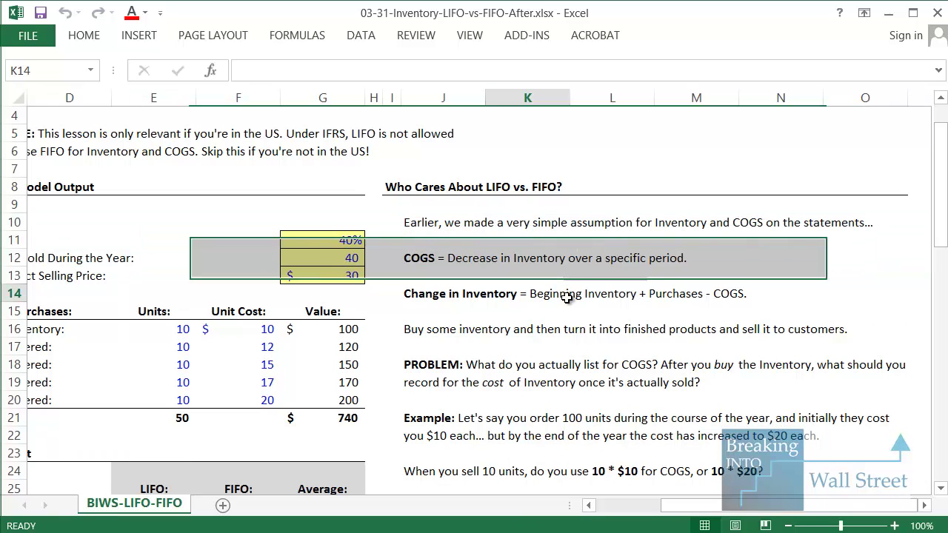
Step: Examine the COGS definition in row 12 and the Change in Inventory formula in row 14
scroll(572, 297, "down", 1)
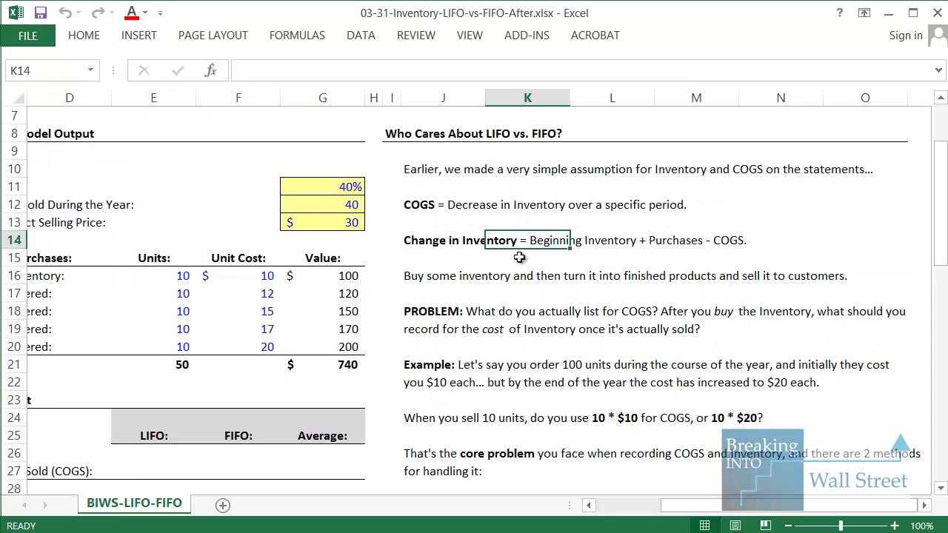
left_click(426, 207)
left_click_drag(450, 208, 731, 213)
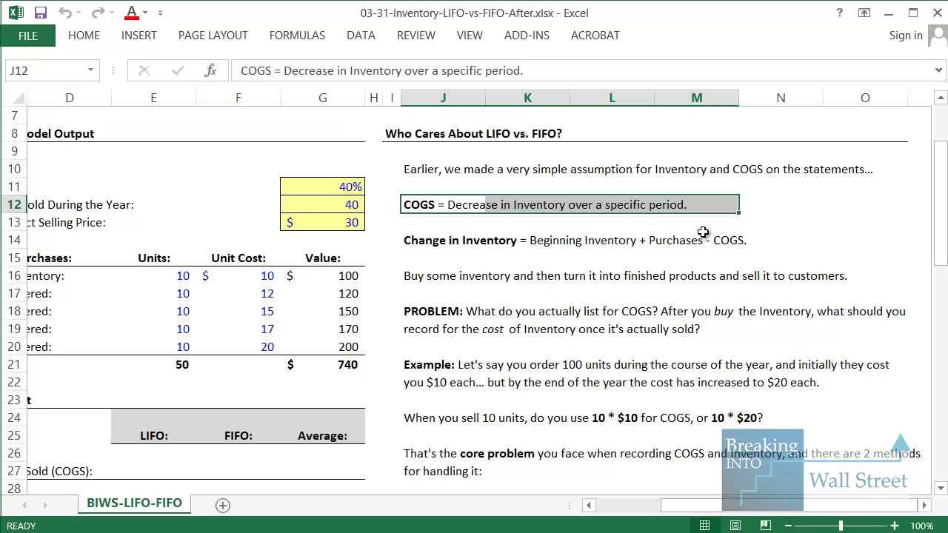
key("Down")
key("Down")
key("shift+Right")
key("shift+Right")
key("shift+Right")
key("shift+Right")
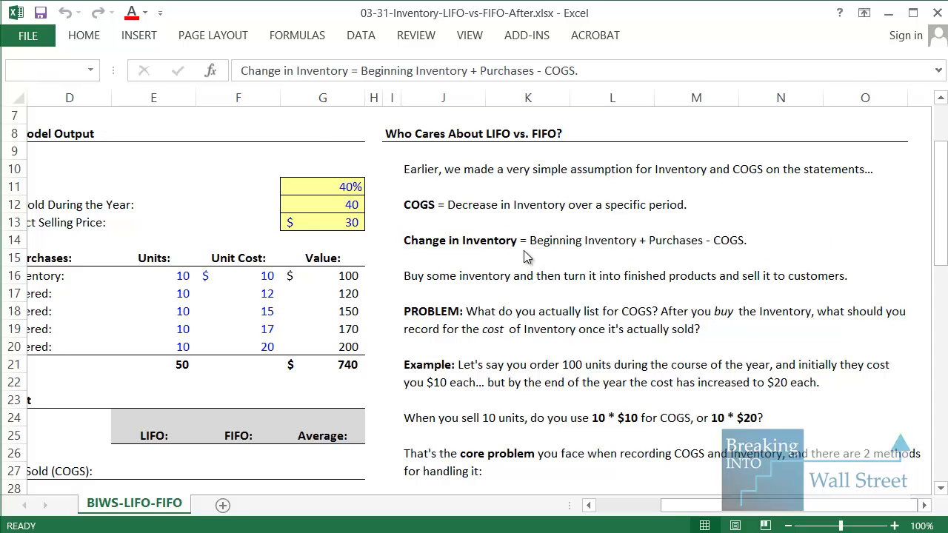
Step: Select the PROBLEM statement about recording the cost of sold inventory, cells J18:O19, for reading
key("Down")
key("Down")
key("Down")
key("Down")
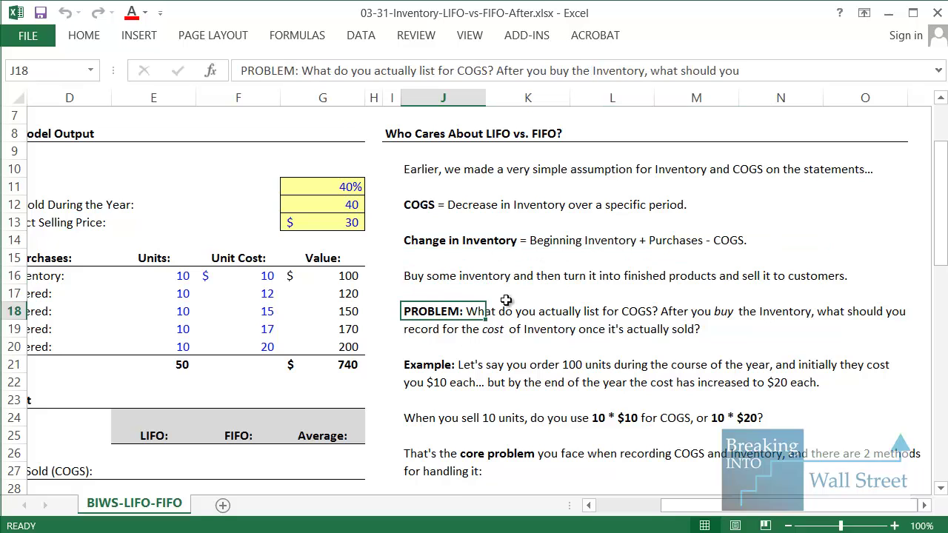
key("shift+Down")
key("shift+Right")
key("shift+Right")
key("shift+Right")
key("shift+Right")
key("shift+Right")
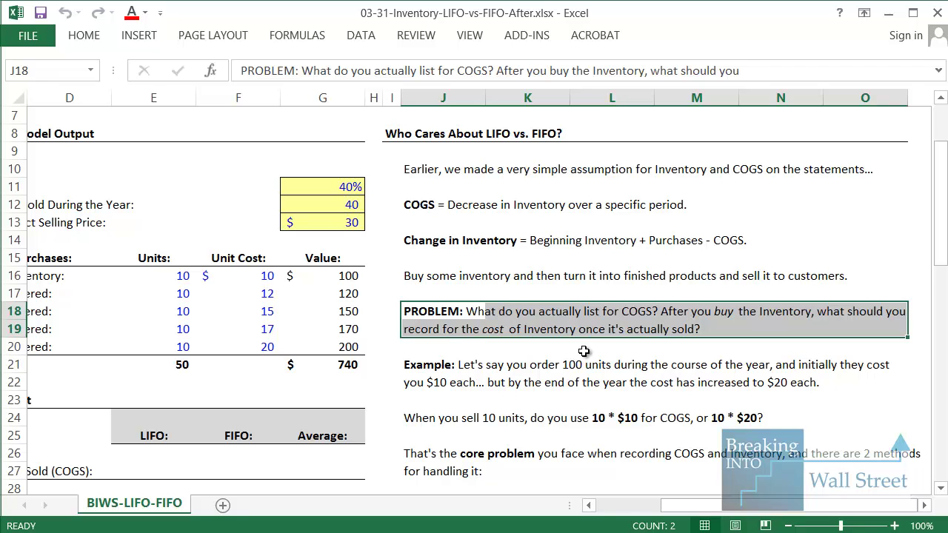
Step: Examine the 100-unit order example and its 10 * $10 versus 10 * $20 COGS question in rows 21 to 24
scroll(583, 351, "down", 3)
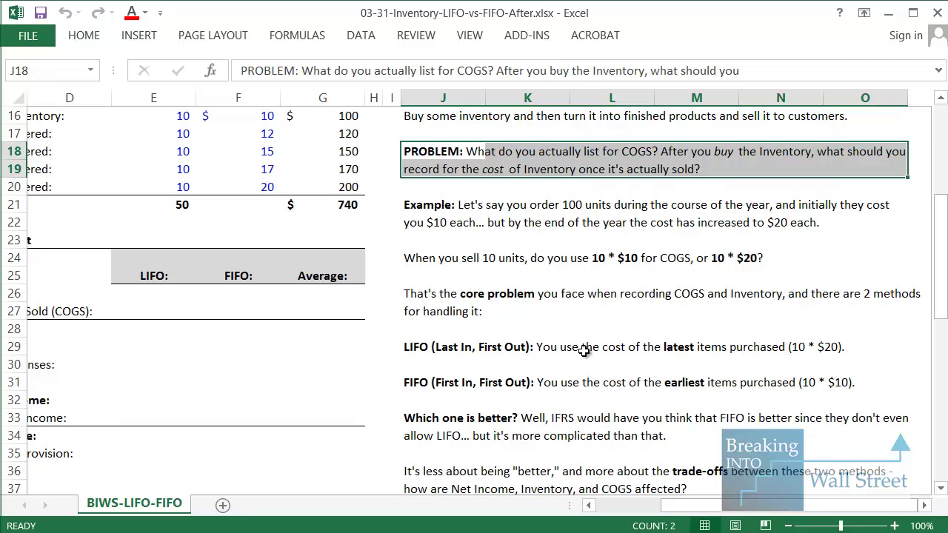
left_click(614, 329)
scroll(613, 329, "down", 1)
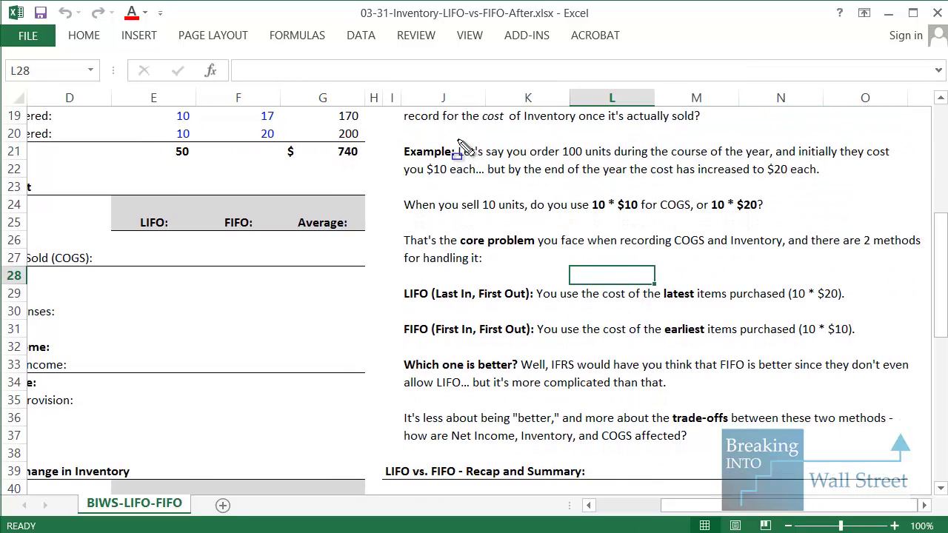
mouse_move(456, 137)
left_mouse_down()
mouse_move(635, 175)
mouse_move(774, 161)
left_mouse_up()
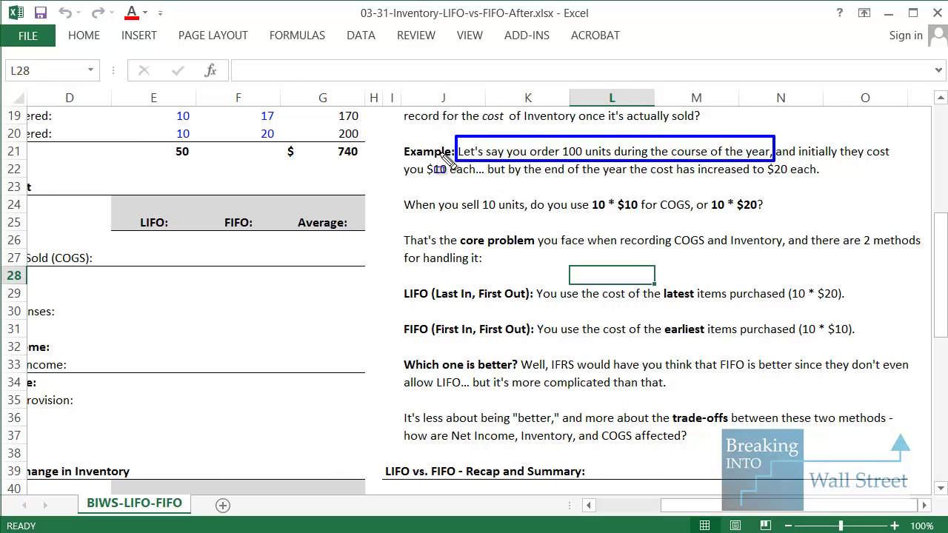
left_click_drag(416, 156, 466, 187)
left_click_drag(760, 152, 830, 181)
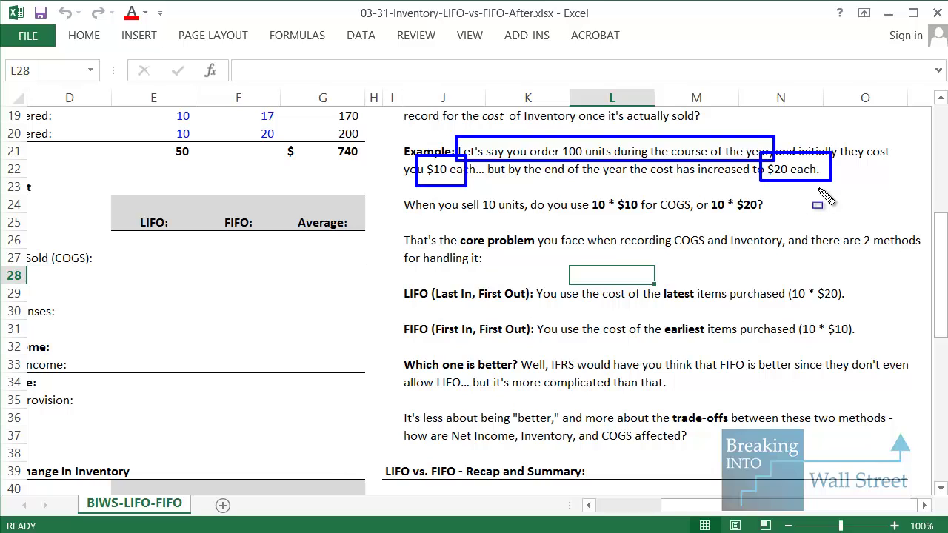
left_click_drag(474, 188, 528, 214)
left_click_drag(585, 191, 642, 216)
left_click_drag(707, 191, 775, 216)
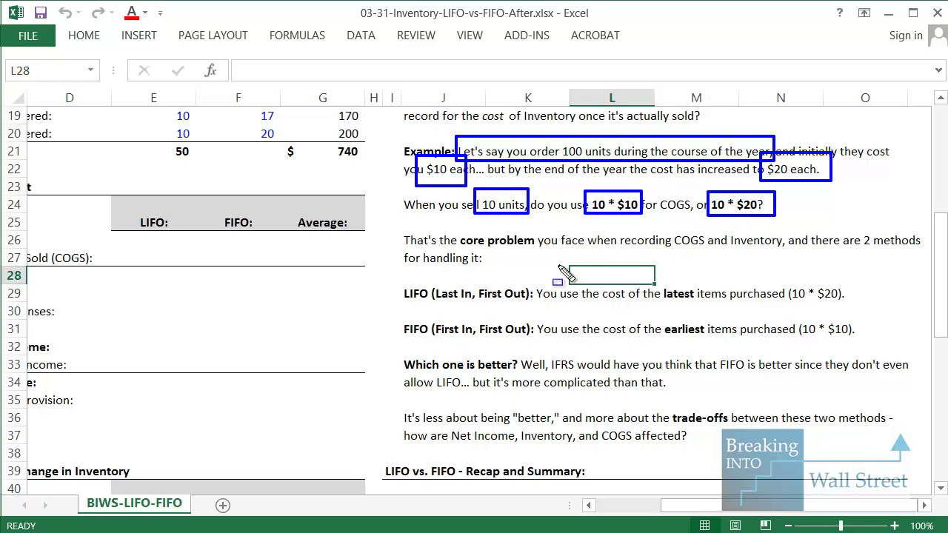
key("Escape")
Step: Read the core problem statement and compare the LIFO and FIFO definitions in rows 26 to 31
left_click(444, 256)
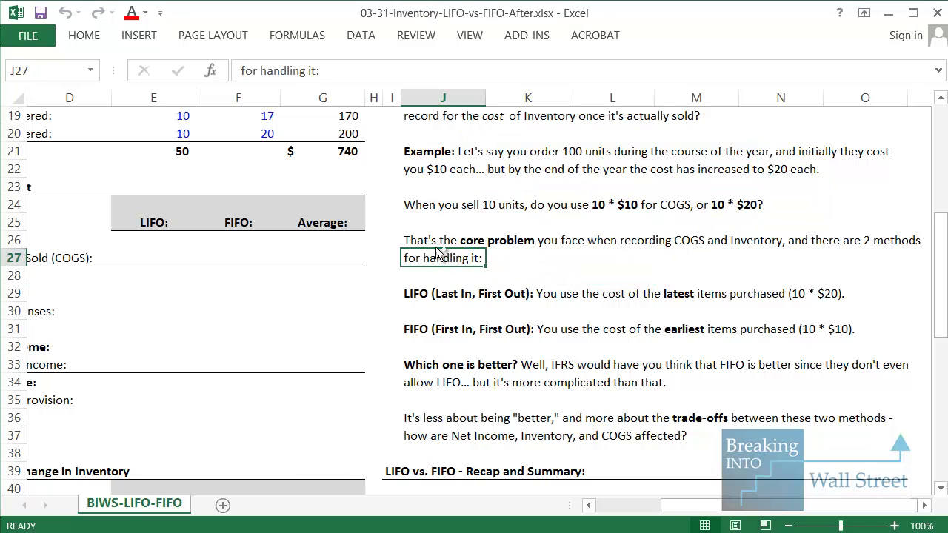
left_click_drag(393, 229, 925, 274)
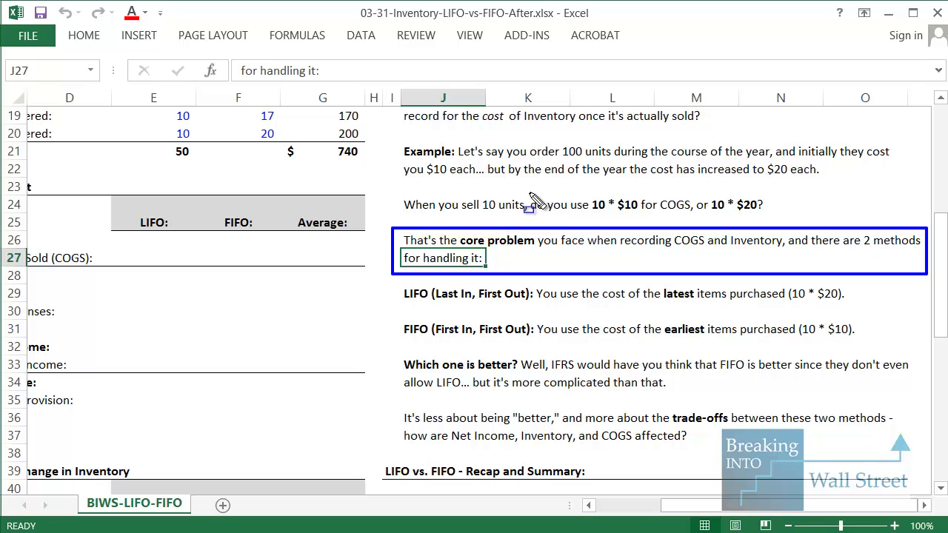
scroll(493, 309, "down", 1)
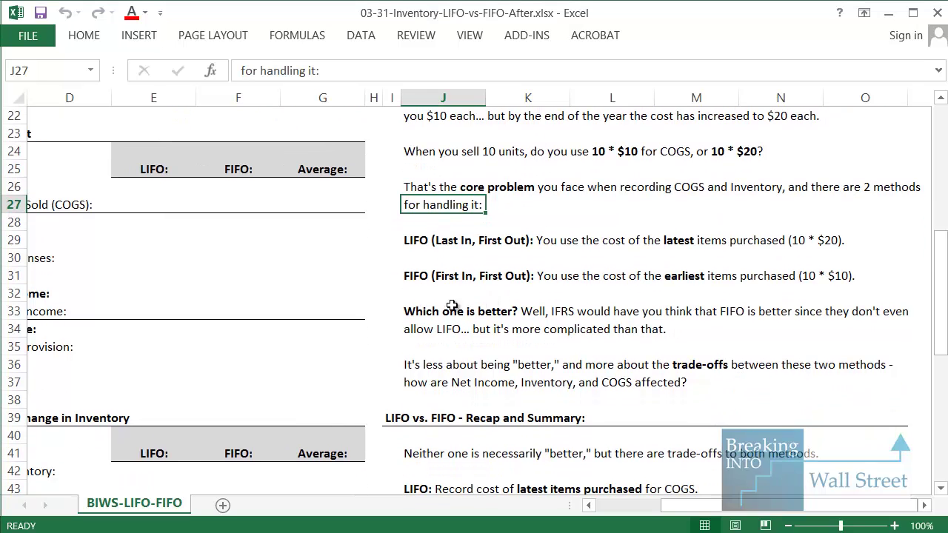
left_click(426, 296)
left_click(428, 329)
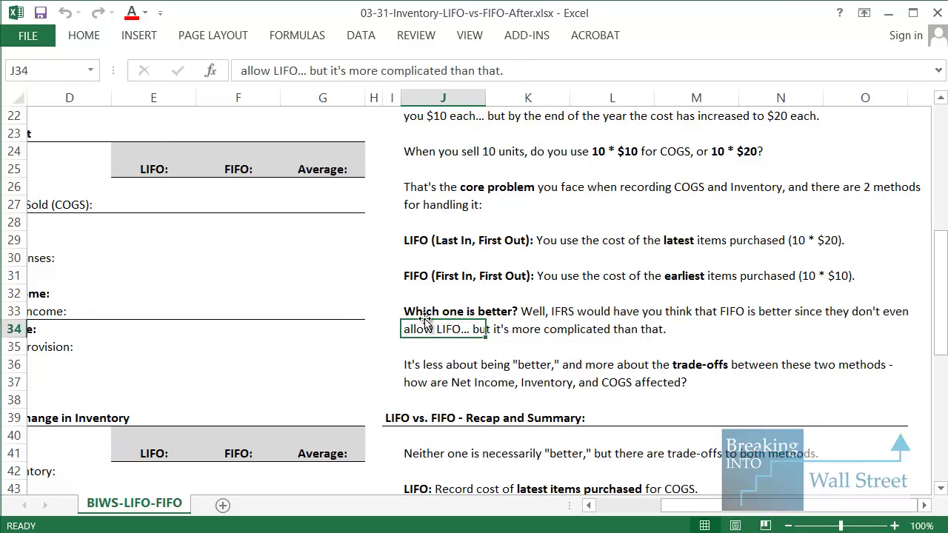
left_click_drag(397, 230, 860, 250)
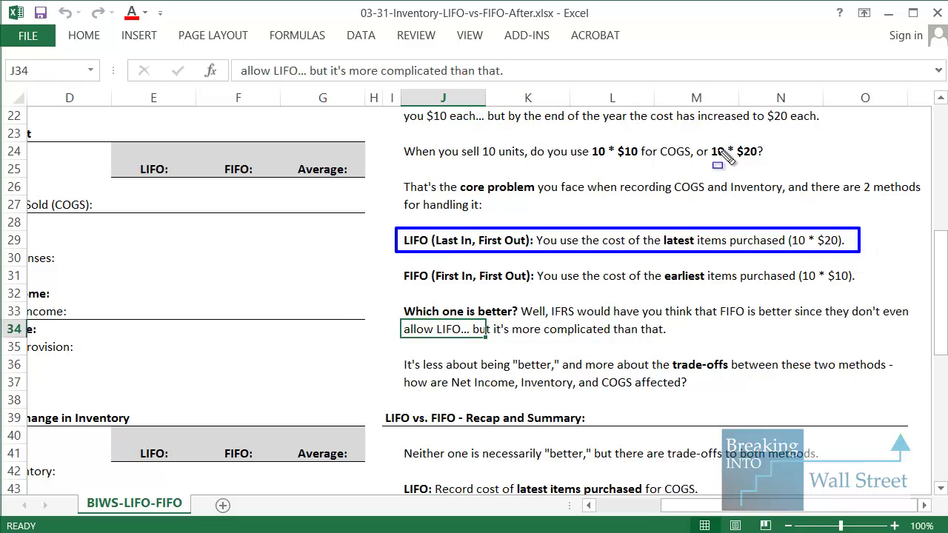
left_click_drag(709, 138, 788, 158)
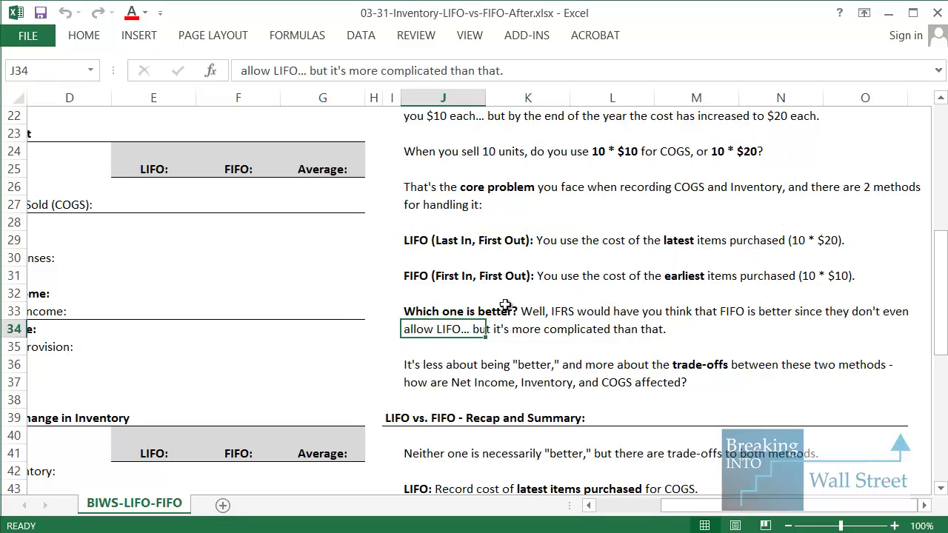
left_click_drag(394, 260, 887, 289)
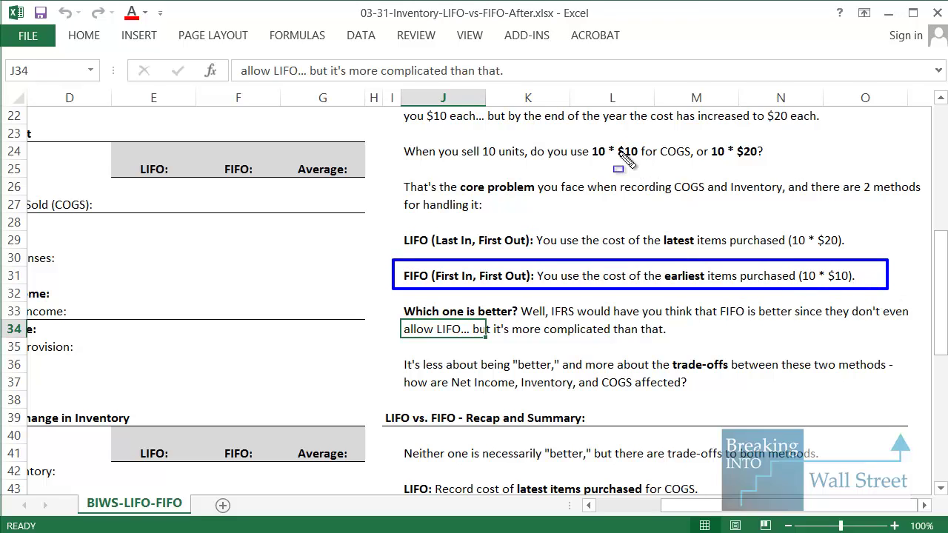
left_click_drag(583, 141, 647, 160)
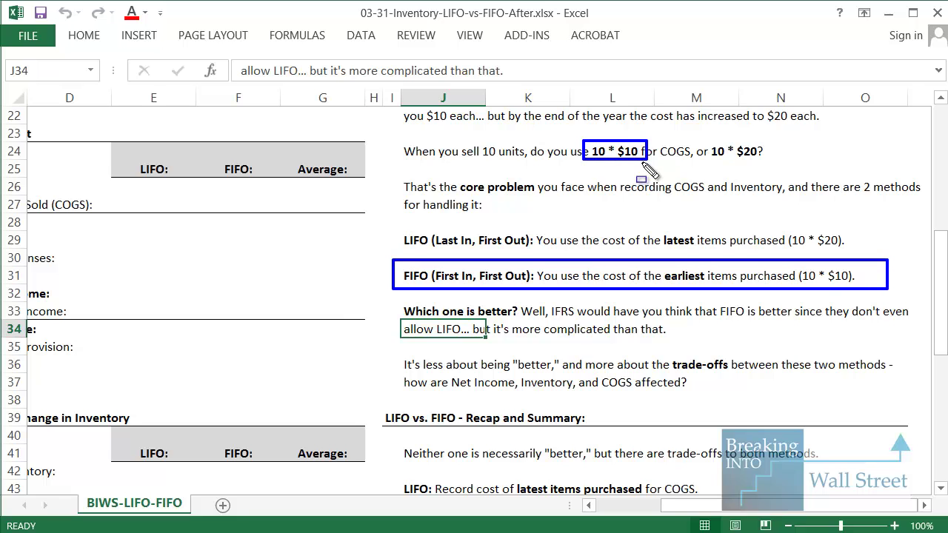
key("Escape")
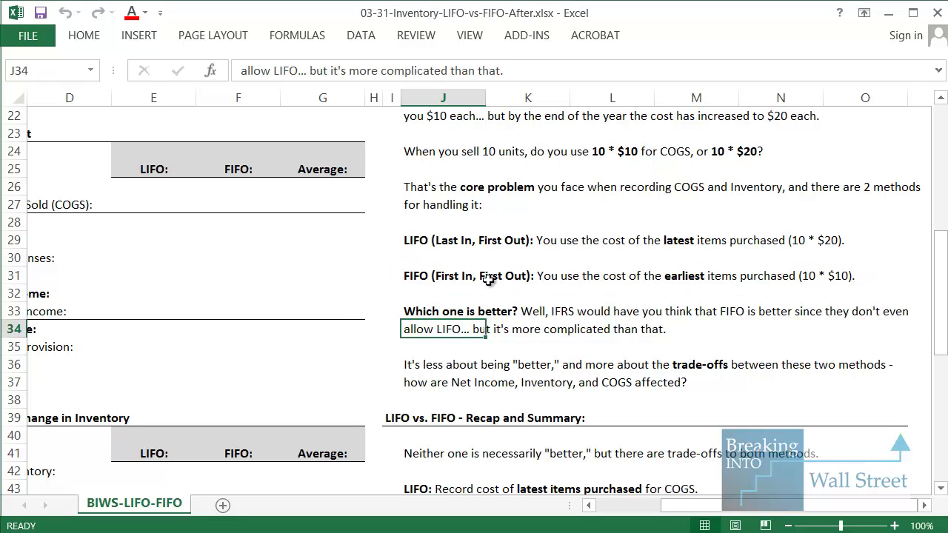
left_click_drag(414, 244, 849, 275)
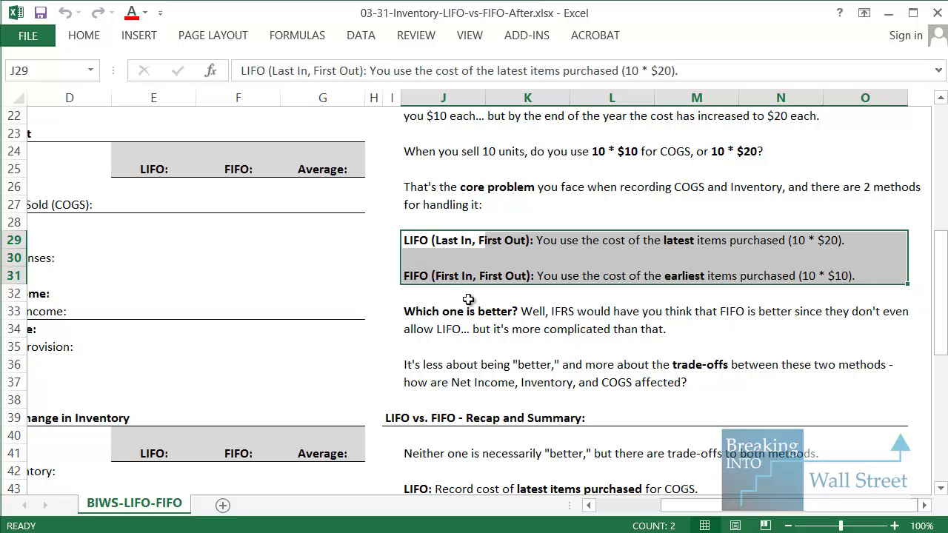
Step: Examine the "Which one is better?" paragraph and the trade-offs paragraph in rows 33 to 37
left_click(444, 315)
scroll(447, 319, "down", 2)
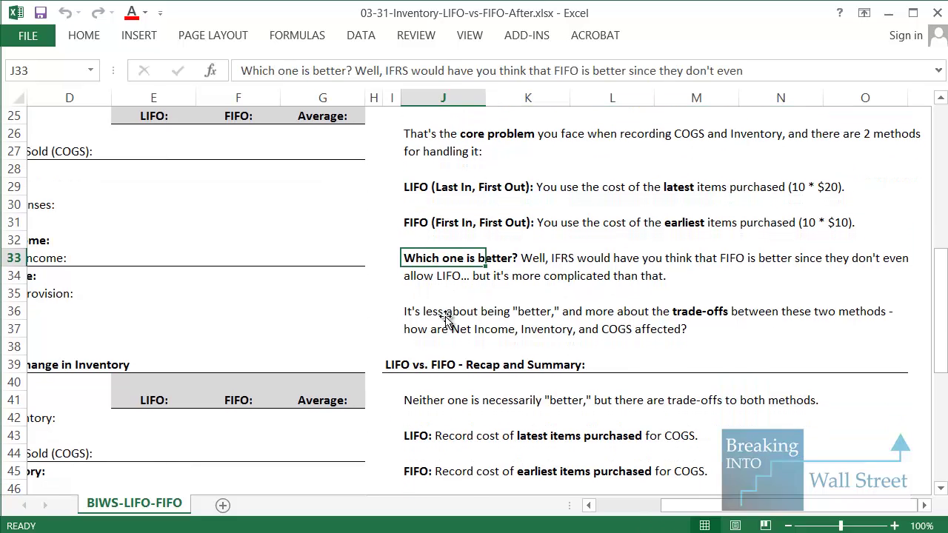
left_click(527, 295)
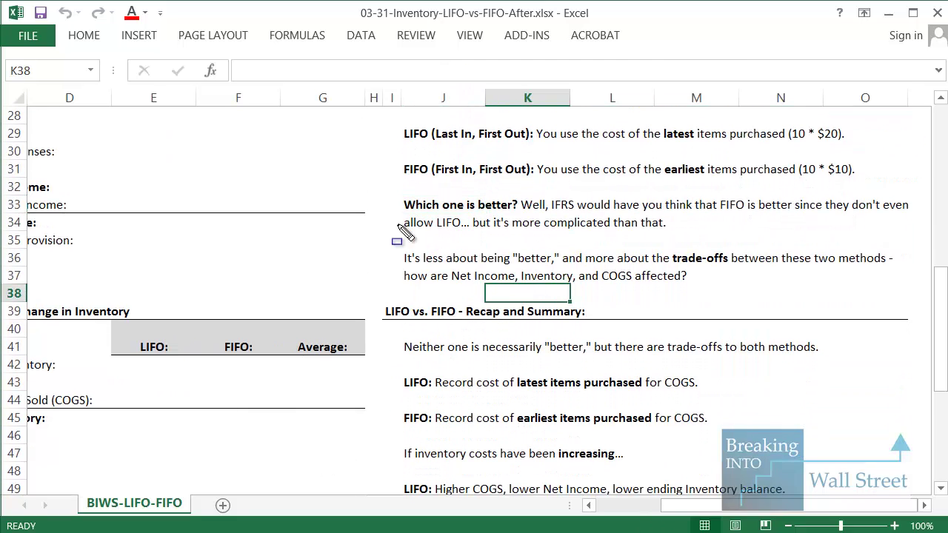
mouse_move(398, 188)
left_mouse_down()
mouse_move(483, 209)
mouse_move(677, 228)
mouse_move(912, 245)
mouse_move(915, 235)
left_mouse_up()
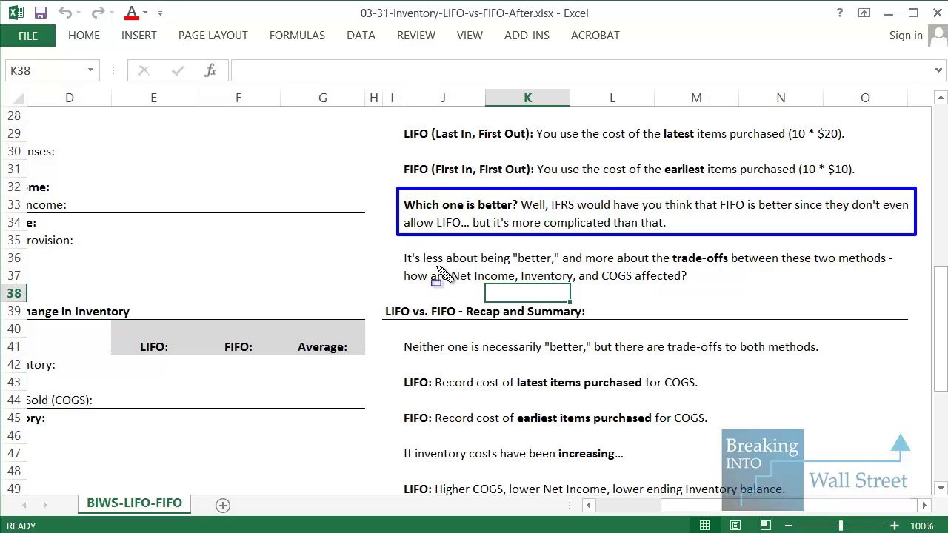
mouse_move(397, 249)
left_mouse_down()
mouse_move(566, 281)
mouse_move(921, 287)
left_mouse_up()
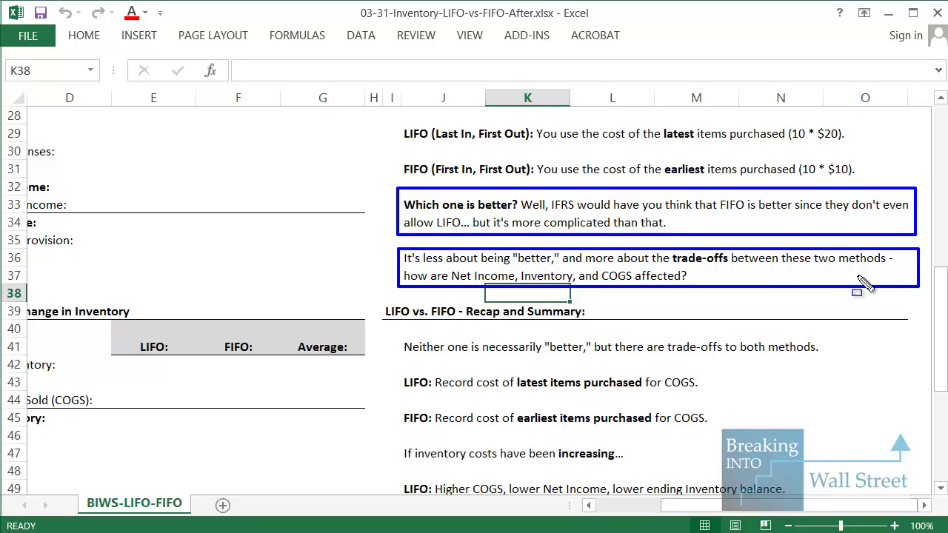
key("Escape")
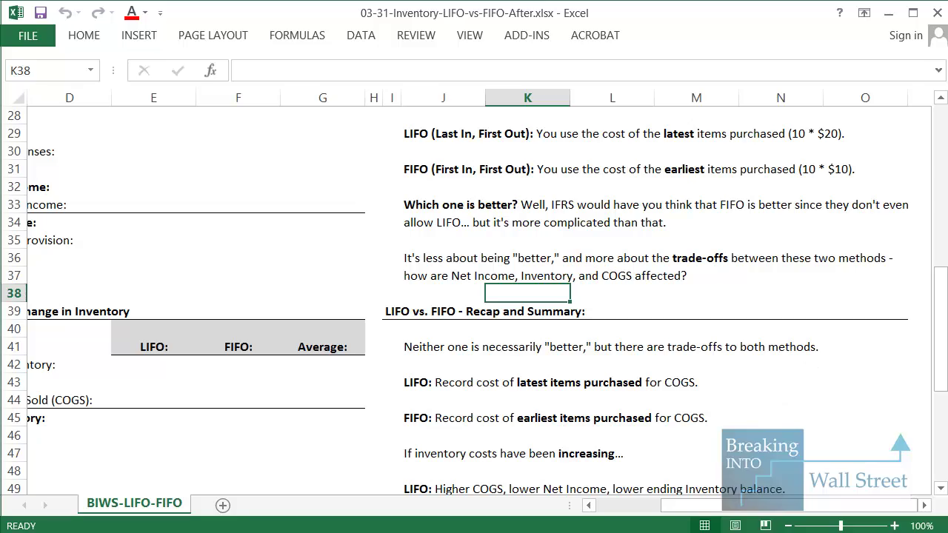
Step: Switch to the Jos. A. Bank notes in Adobe Acrobat Pro and mark the Inventories sentence stating the cost method
key("alt+Tab")
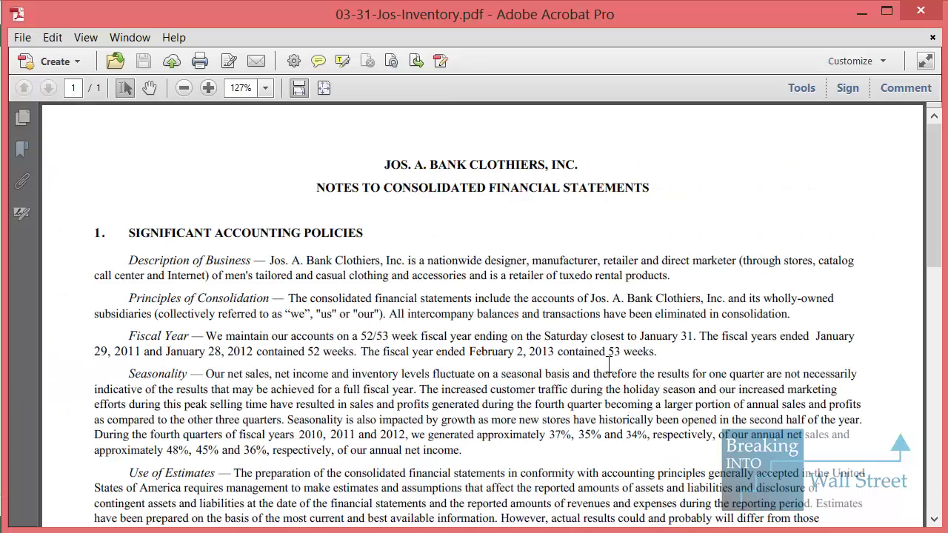
scroll(606, 363, "down", 6)
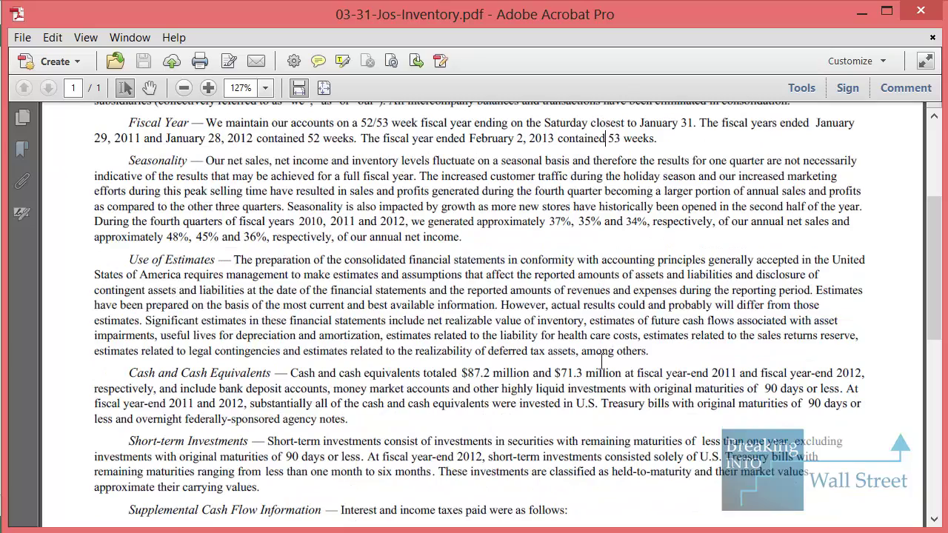
scroll(601, 363, "up", 6)
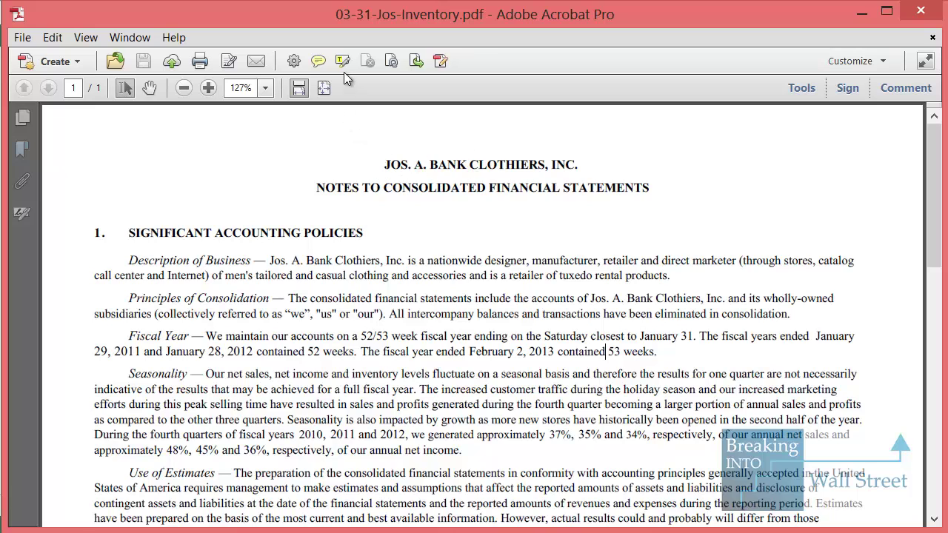
scroll(483, 306, "down", 10)
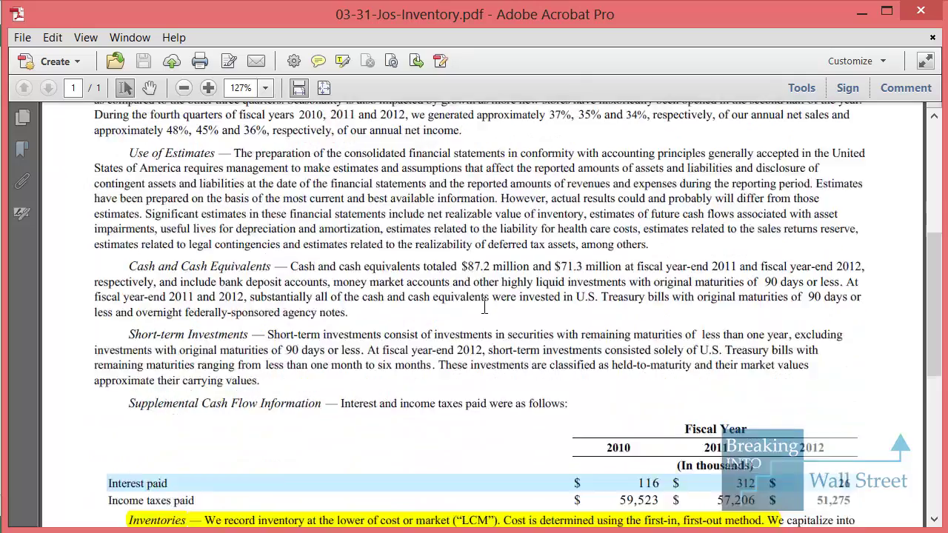
scroll(403, 362, "up", 1, "ctrl")
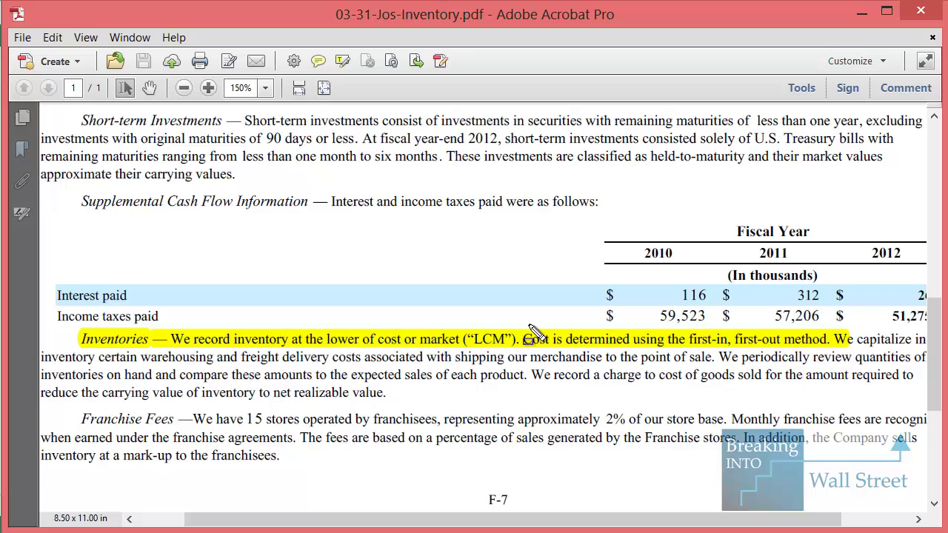
mouse_move(520, 324)
left_mouse_down()
mouse_move(791, 385)
mouse_move(846, 354)
mouse_move(839, 351)
left_mouse_up()
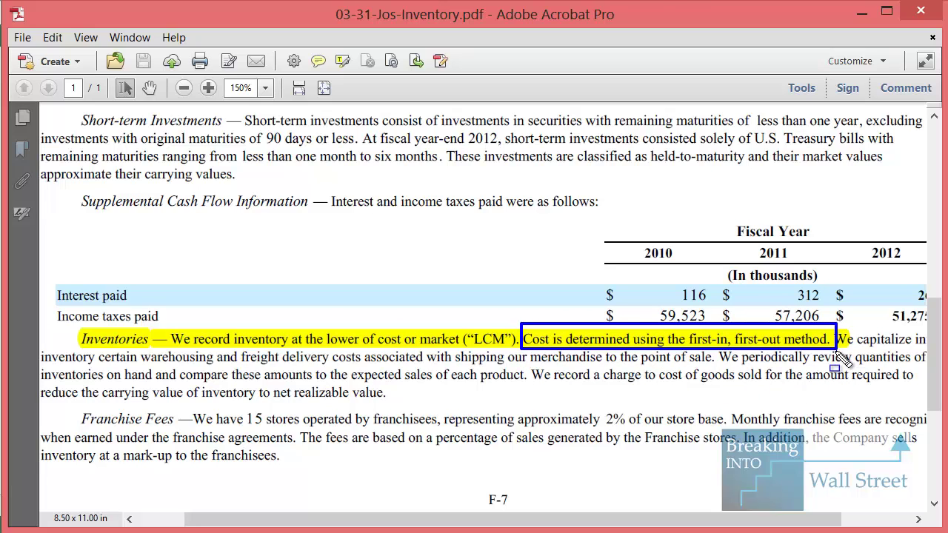
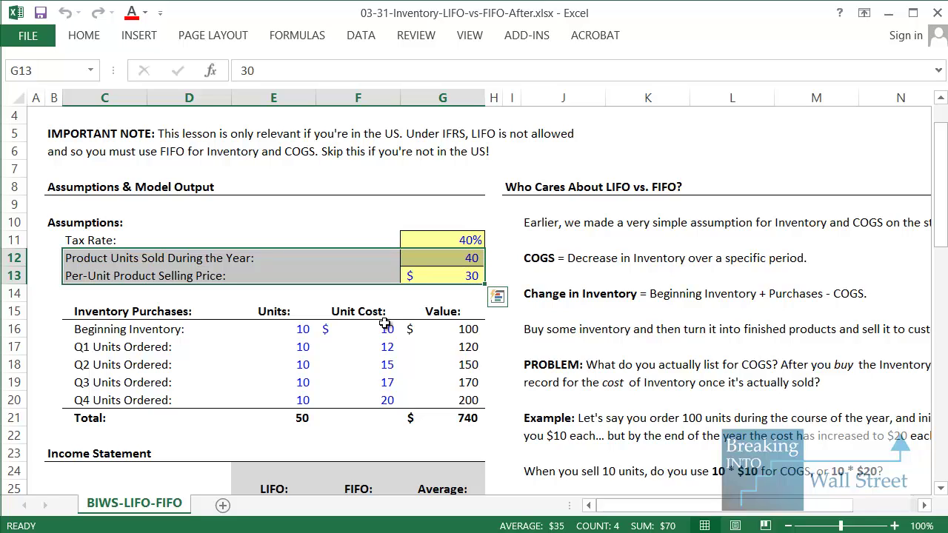
Step: Return to the Excel worksheet and review the beginning inventory units against the product units sold and selling price assumptions
scroll(384, 319, "down", 2)
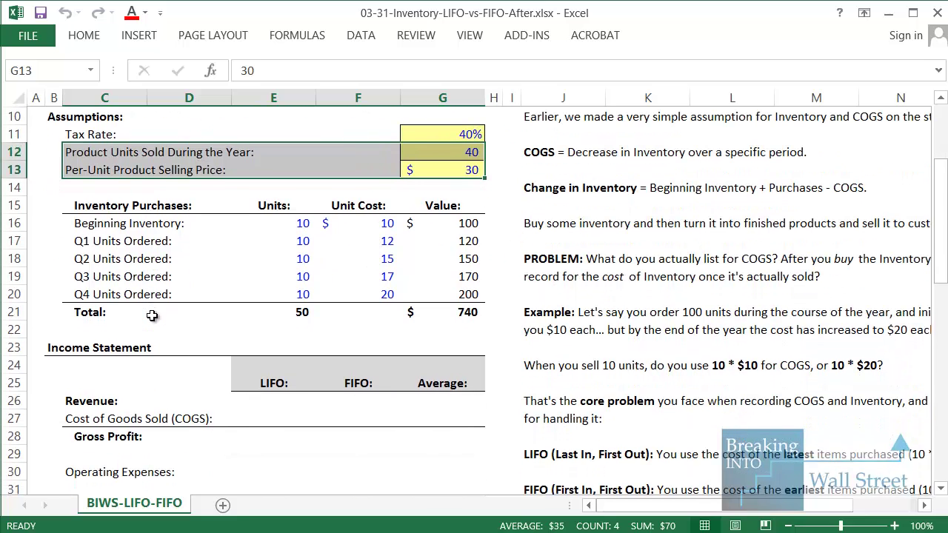
left_click(305, 240)
left_click(304, 221)
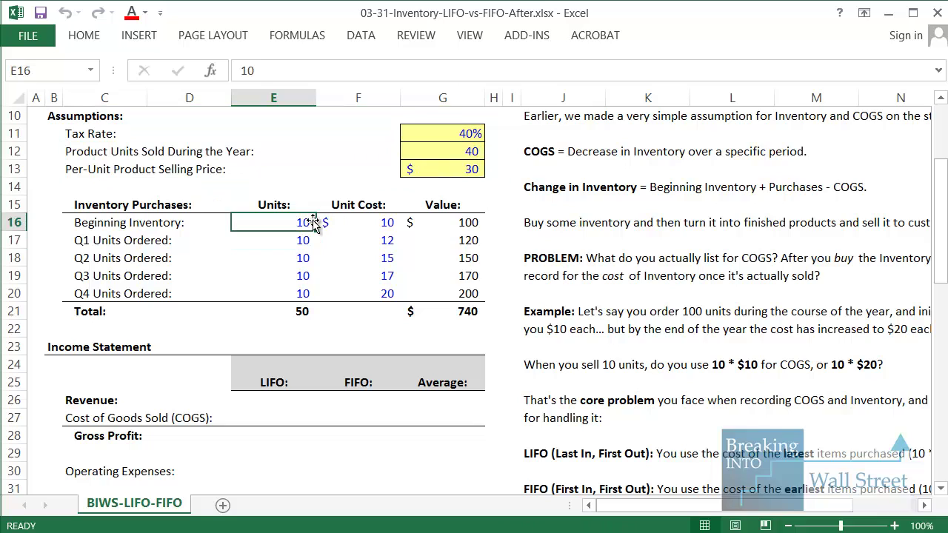
key("shift+space")
left_click_drag(459, 155, 100, 177)
left_click(329, 243)
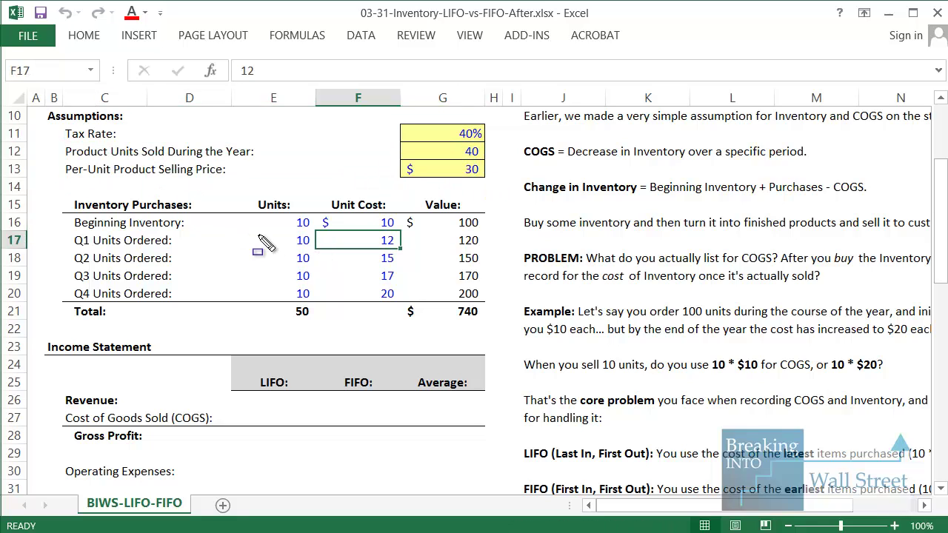
Step: Point out the Q1 to Q4 units ordered and the unit costs in the Inventory Purchases table
mouse_move(254, 233)
left_mouse_down()
mouse_move(310, 282)
mouse_move(321, 317)
left_mouse_up()
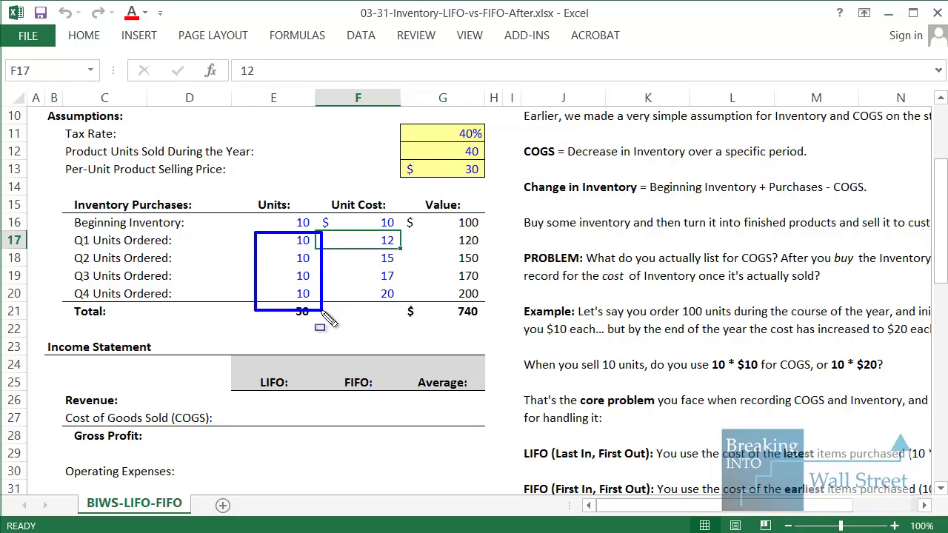
left_click_drag(62, 228, 209, 302)
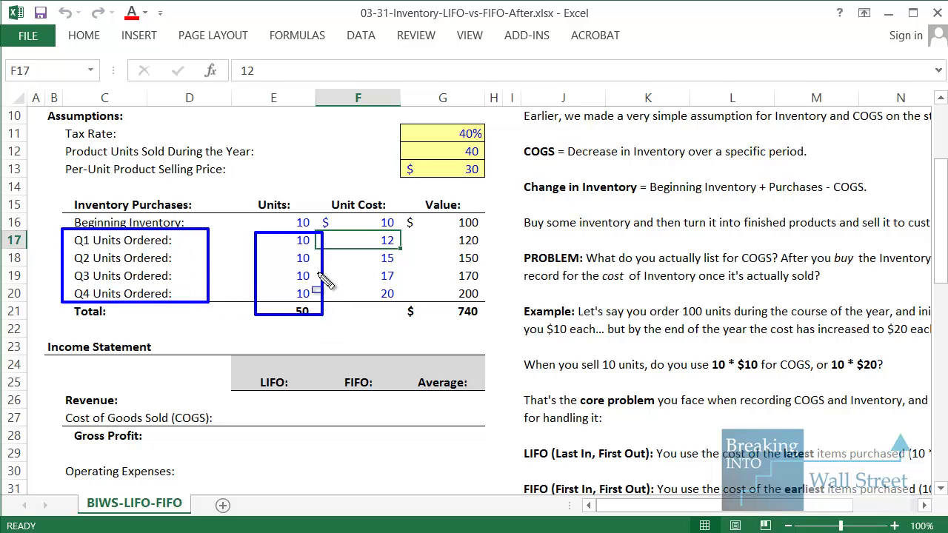
key("Escape")
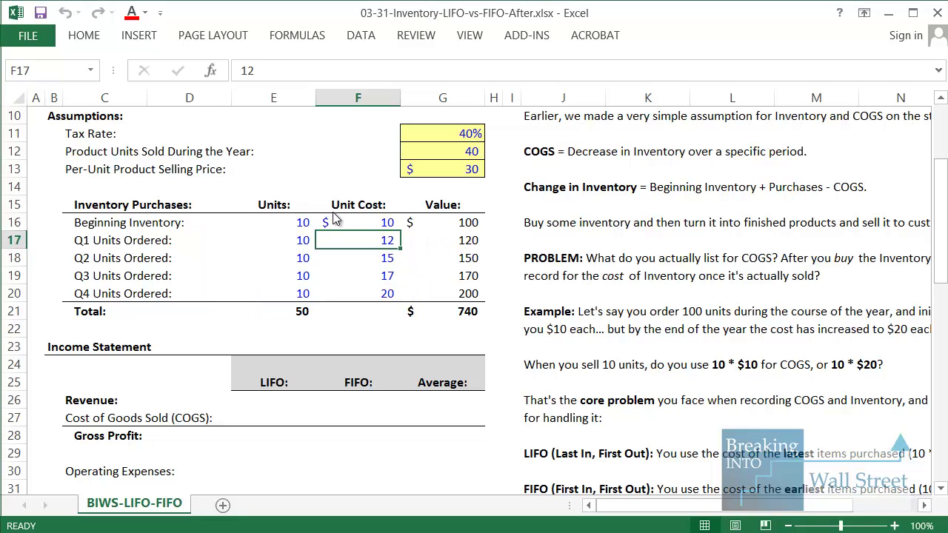
mouse_move(310, 208)
left_mouse_down()
mouse_move(401, 233)
mouse_move(404, 302)
left_mouse_up()
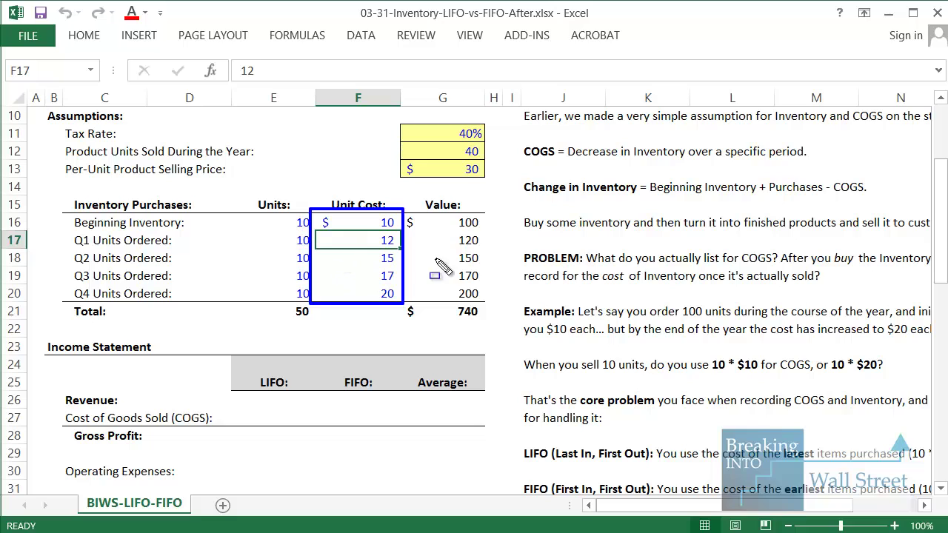
key("Escape")
Step: Inspect the formulas behind the inventory total in G21 and the beginning, Q1 and Q2 values in G16:G18
left_click(461, 310)
key("F2")
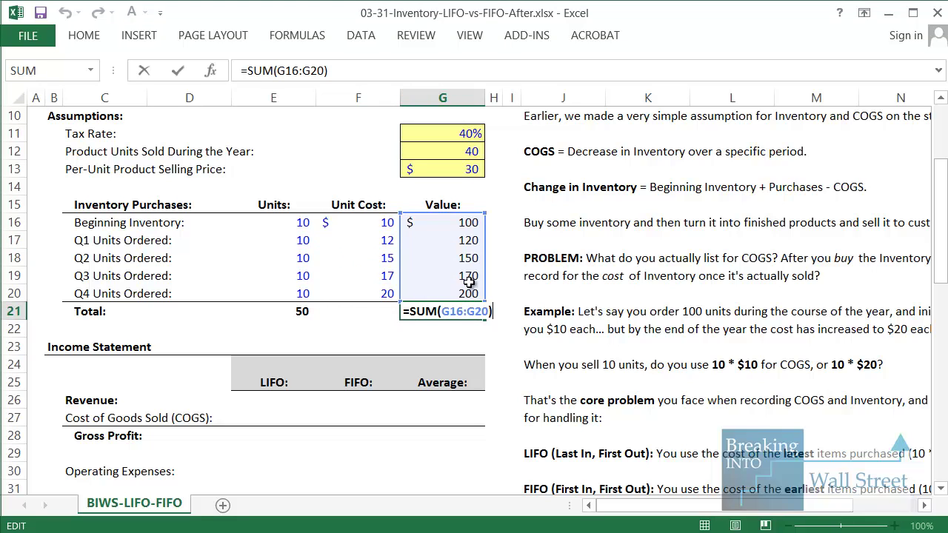
key("Escape")
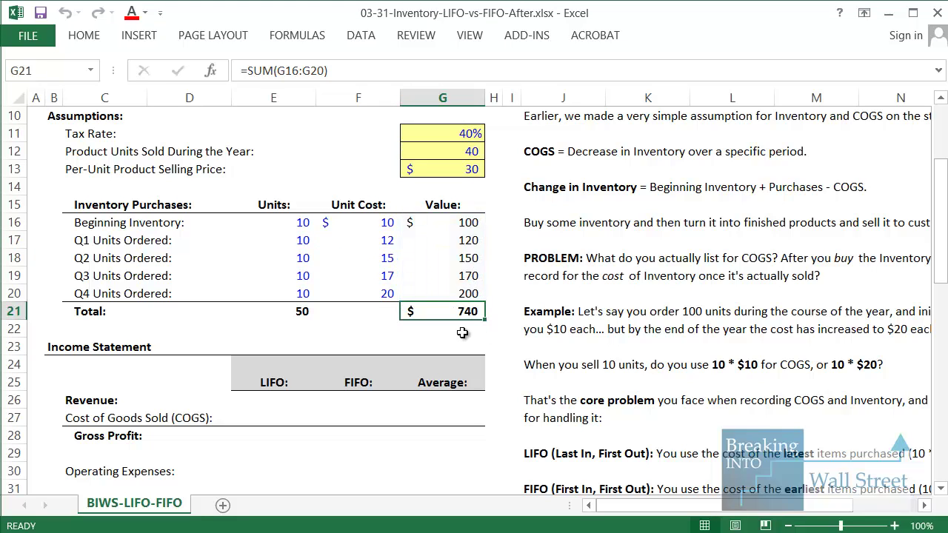
left_click(470, 223)
key("F2")
left_click(471, 244)
key("F2")
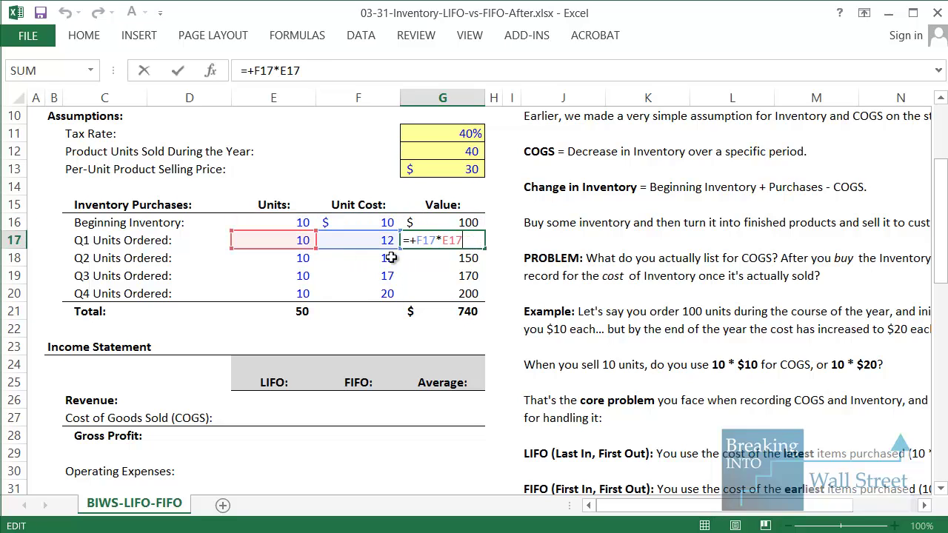
key("Escape")
left_click(444, 261)
key("F2")
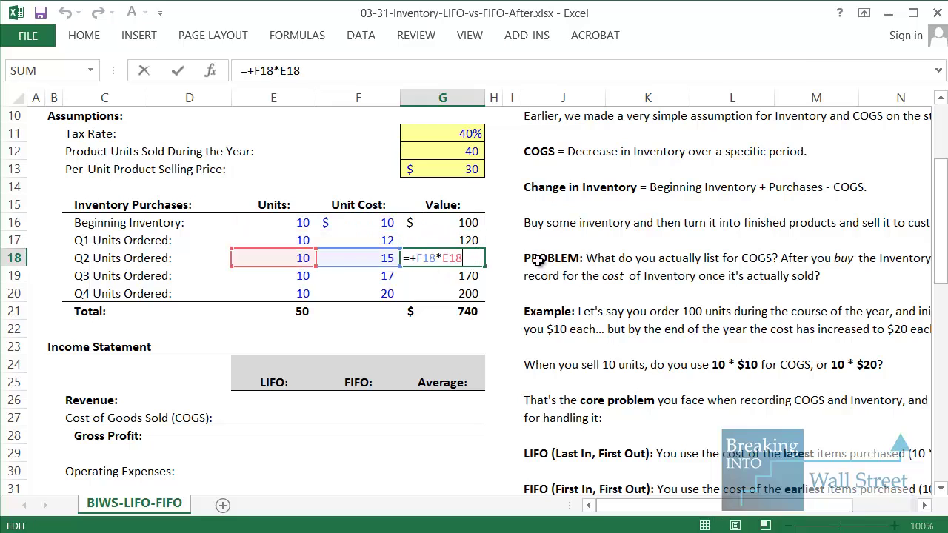
Step: Inspect the Q3 and Q4 value formulas in G19:G20 and recheck the total's SUM formula in G21
key("Escape")
left_click(465, 274)
key("F2")
key("Escape")
left_click(464, 295)
key("F2")
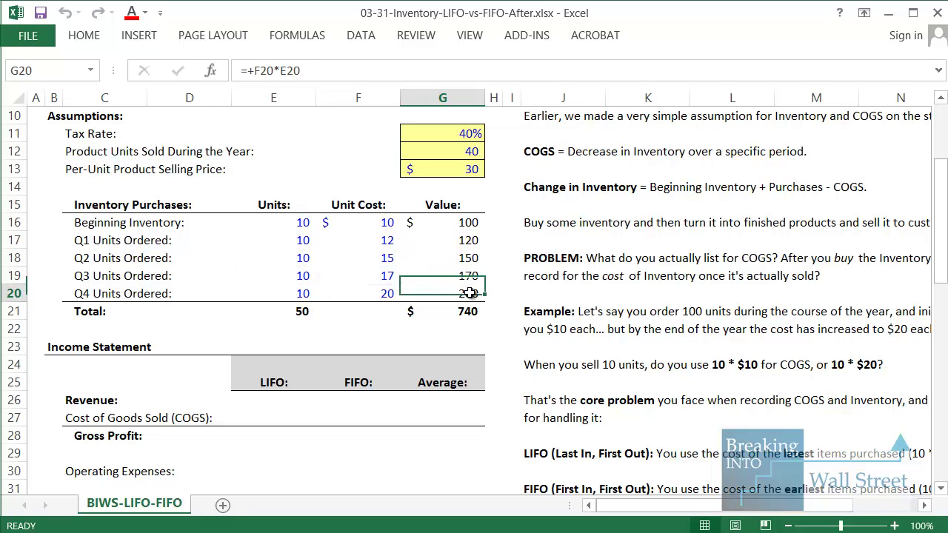
key("Escape")
left_click(461, 311)
key("F2")
key("Escape")
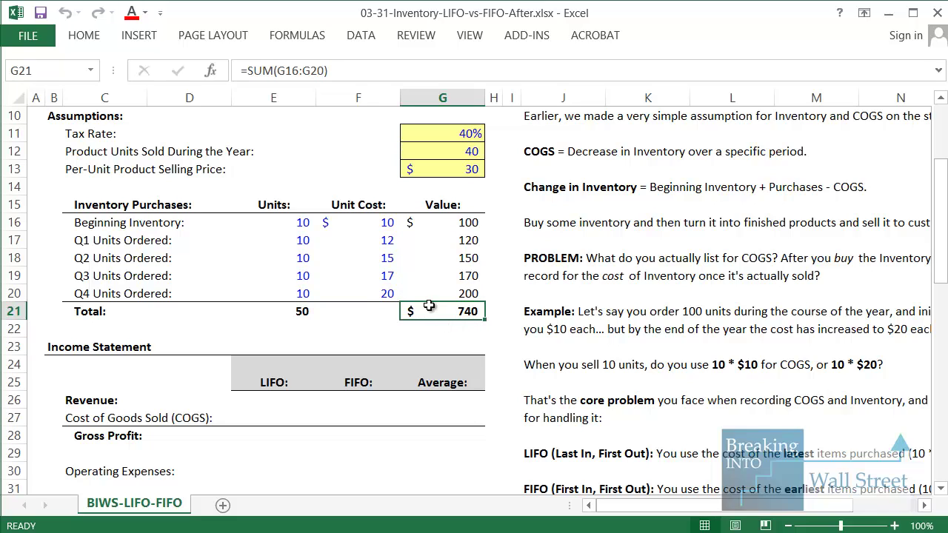
Step: Build the LIFO revenue formula in E26 as units sold times per-unit selling price, =+G12*G13
left_click(282, 400)
scroll(360, 341, "down", 1)
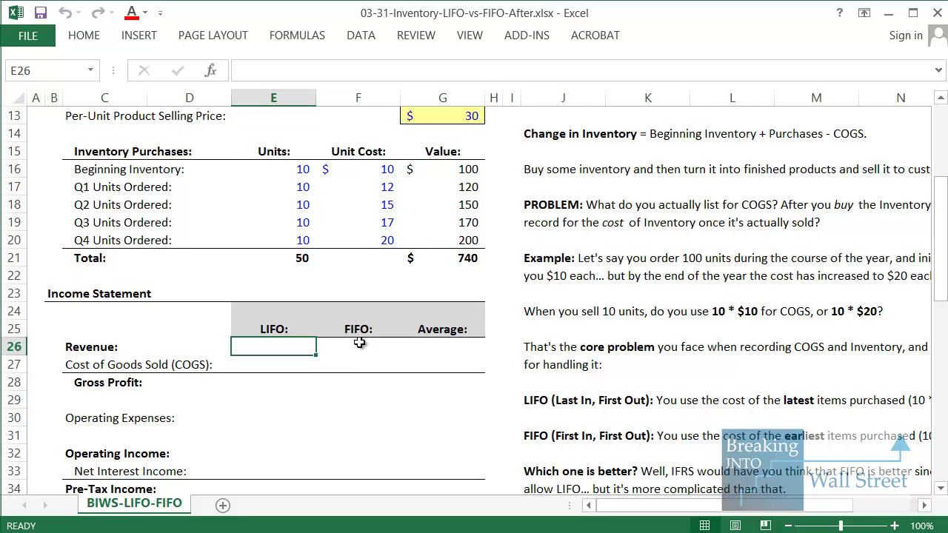
type("=+")
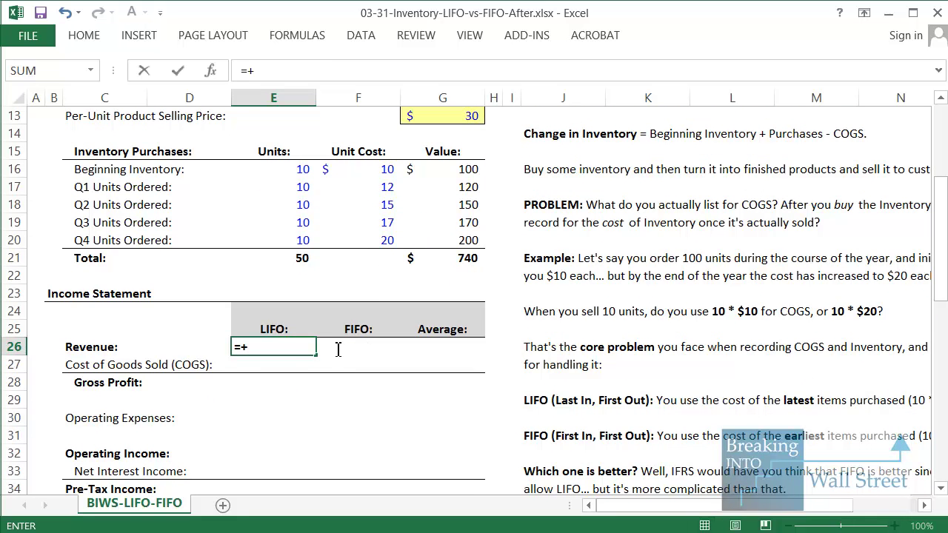
scroll(283, 371, "up", 1)
left_click(458, 152)
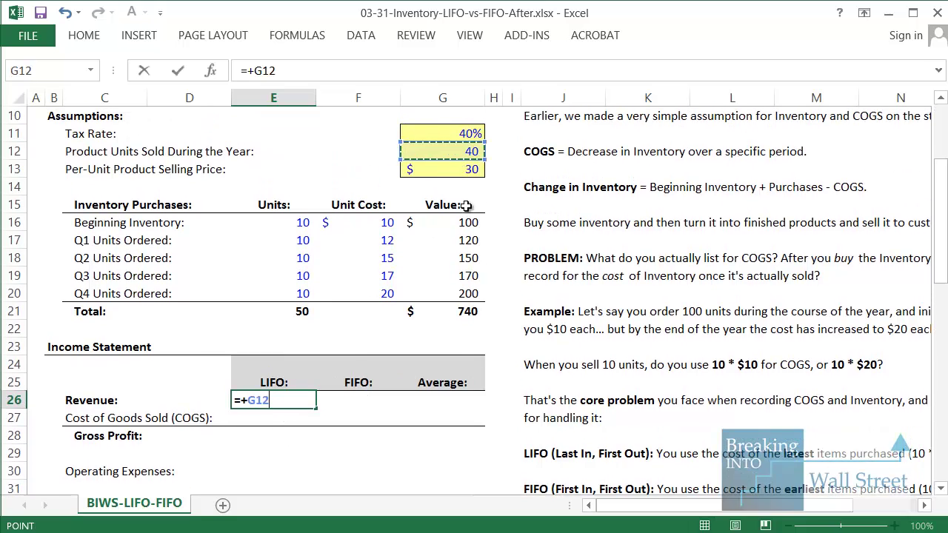
type("*")
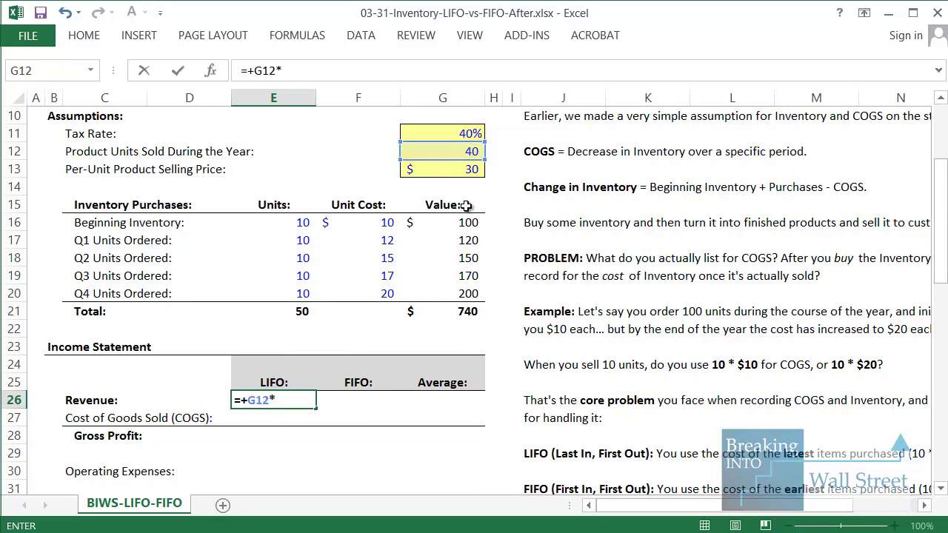
left_click(474, 169)
key("F2")
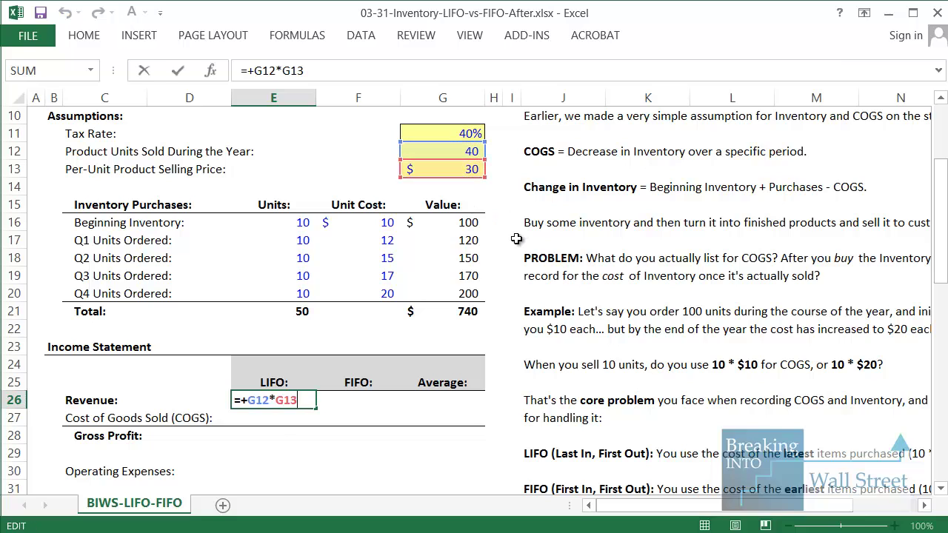
Step: Copy the LIFO revenue formula's text and enter the same =+G12*G13 formula for FIFO revenue in F26
key("shift+Left")
key("shift+Left")
key("shift+Left")
key("shift+Left")
key("shift+Left")
key("shift+Left")
key("shift+Left")
key("ctrl+c")
key("Tab")
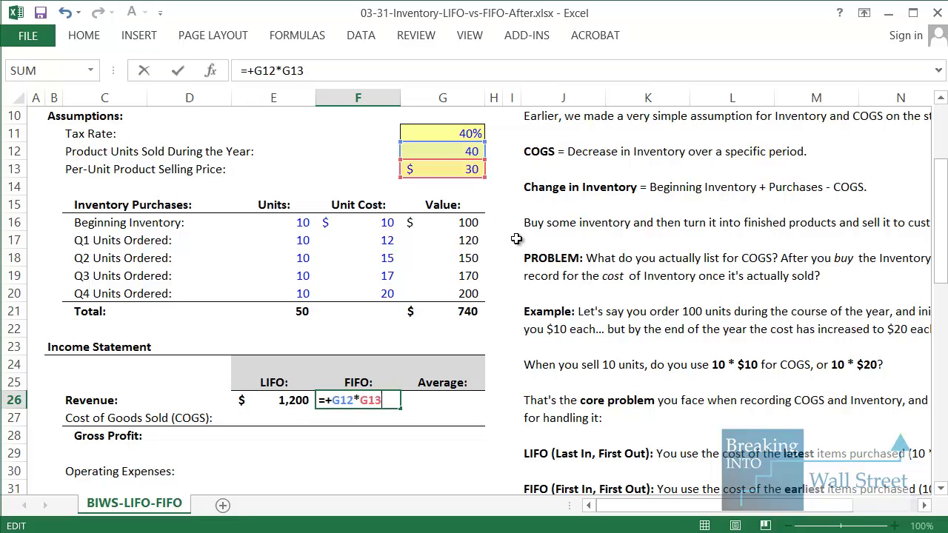
key("ctrl+v")
key("Return")
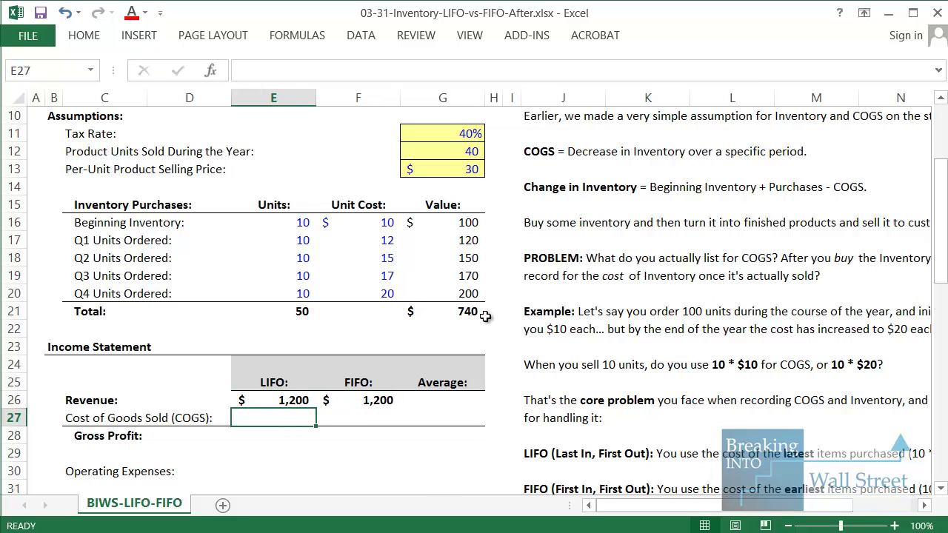
Step: Calculate LIFO Cost of Goods Sold in E27 by summing the Q1 to Q4 purchase values, =SUM(G17:G20)
scroll(486, 316, "down", 1)
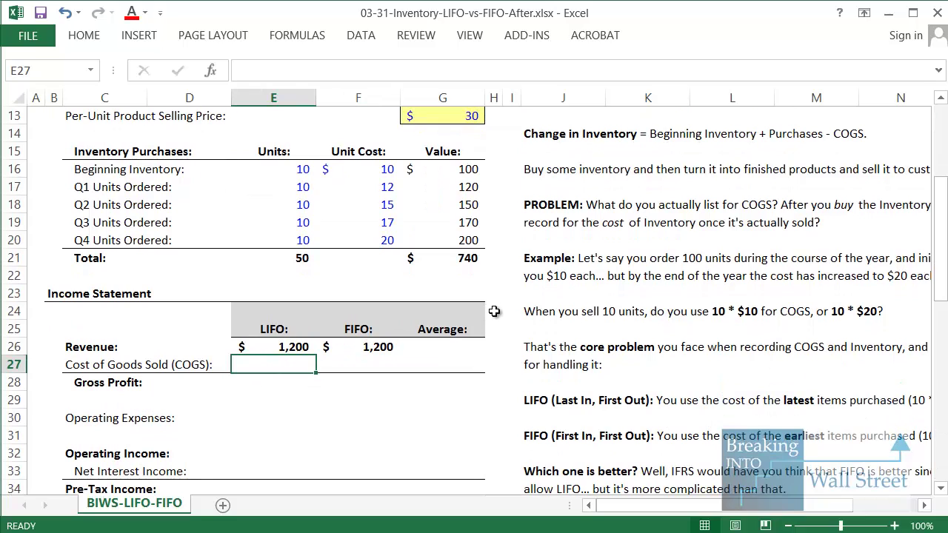
type("=SUM(")
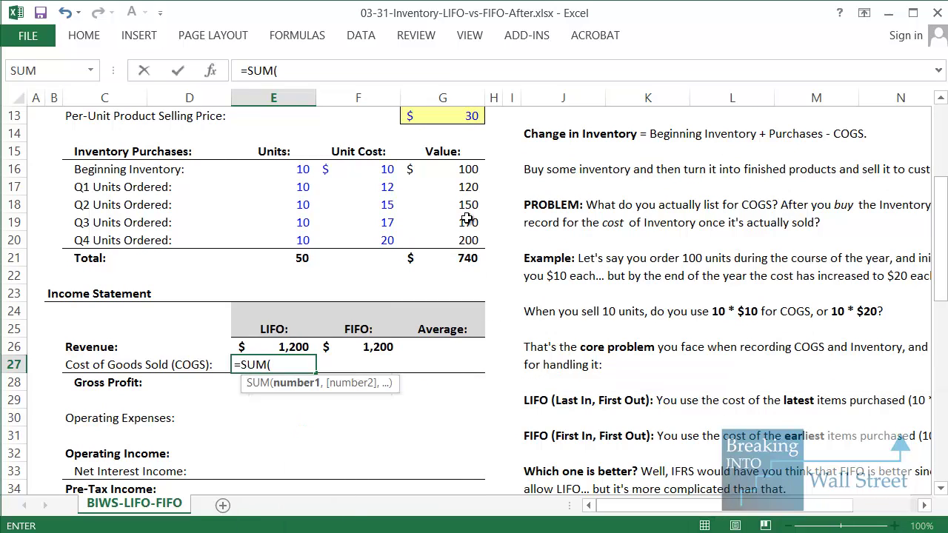
left_click_drag(470, 184, 454, 240)
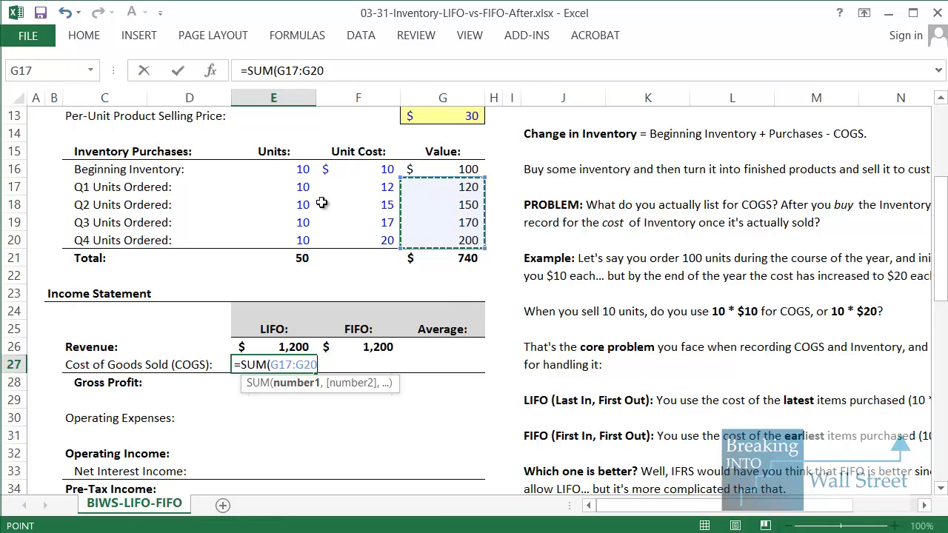
left_click_drag(254, 178, 317, 252)
type(")")
key("Tab")
Step: Calculate FIFO Cost of Goods Sold in F27 by summing beginning inventory through Q3 values, =SUM(G16:G19)
type("=SUM(")
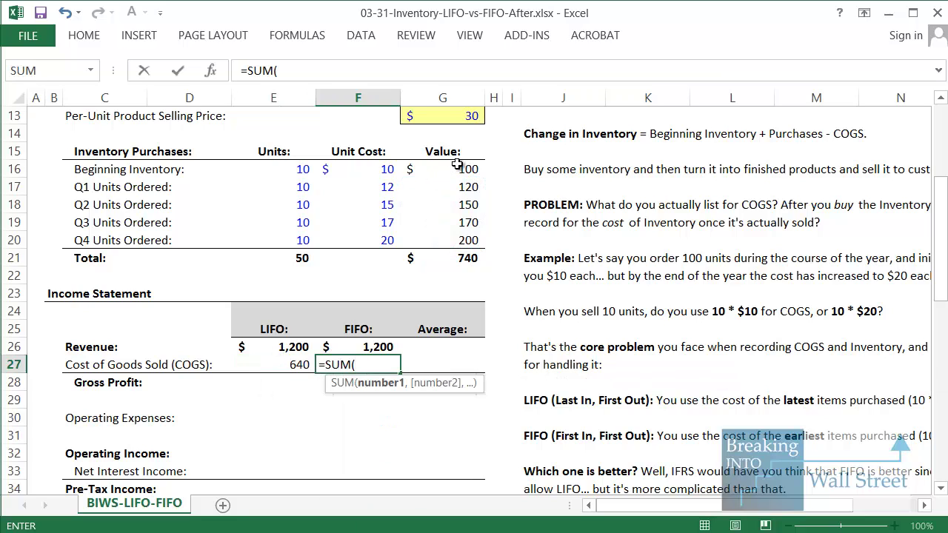
left_click_drag(457, 169, 478, 234)
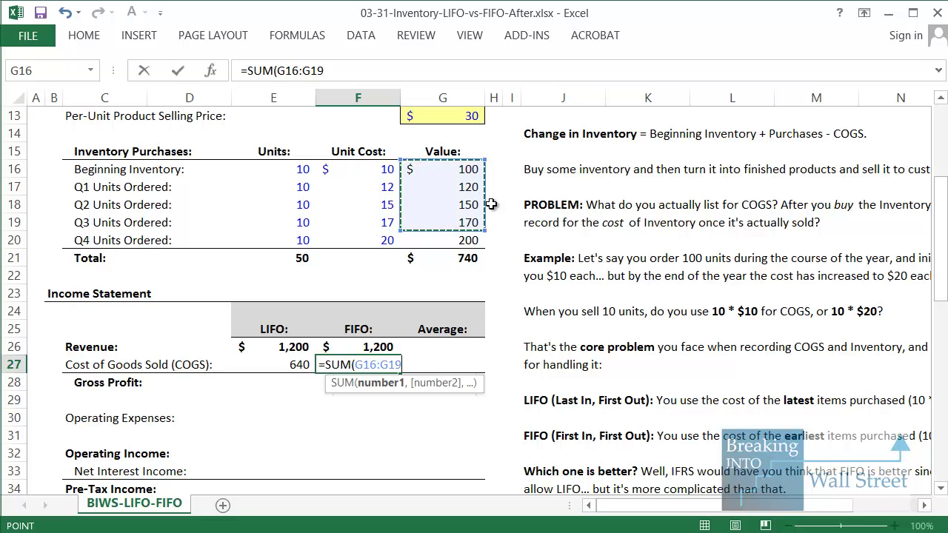
type(")")
key("ctrl+Return")
Step: Calculate LIFO Gross Profit in E28 as revenue minus COGS and fill the formula across to the FIFO column
key("Left")
key("Down")
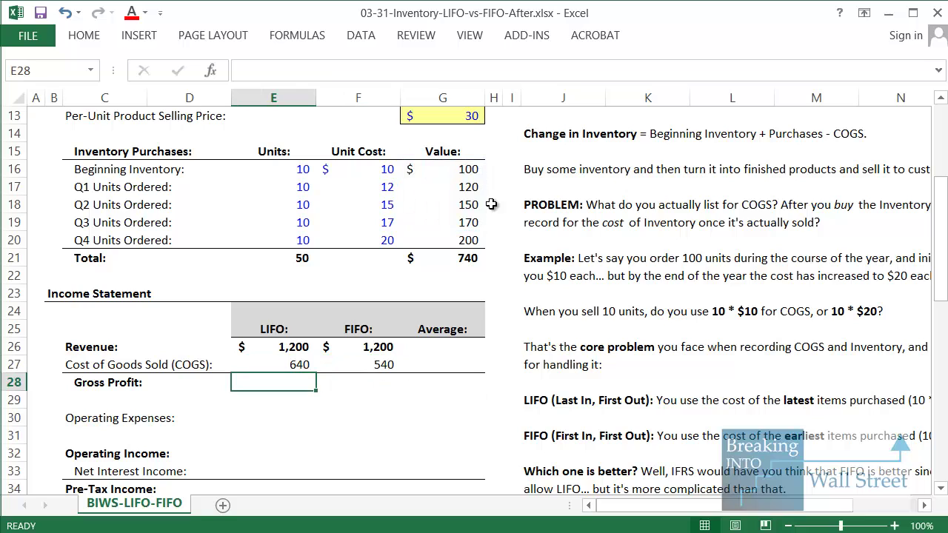
scroll(479, 206, "down", 1)
type("=+")
key("Up")
key("Up")
type("-")
key("Up")
key("ctrl+Return")
key("shift+Right")
key("ctrl+r")
Step: Enter Operating Expenses of 460 for both LIFO and FIFO in E30 and F30
key("Down")
key("Down")
scroll(446, 300, "down", 1)
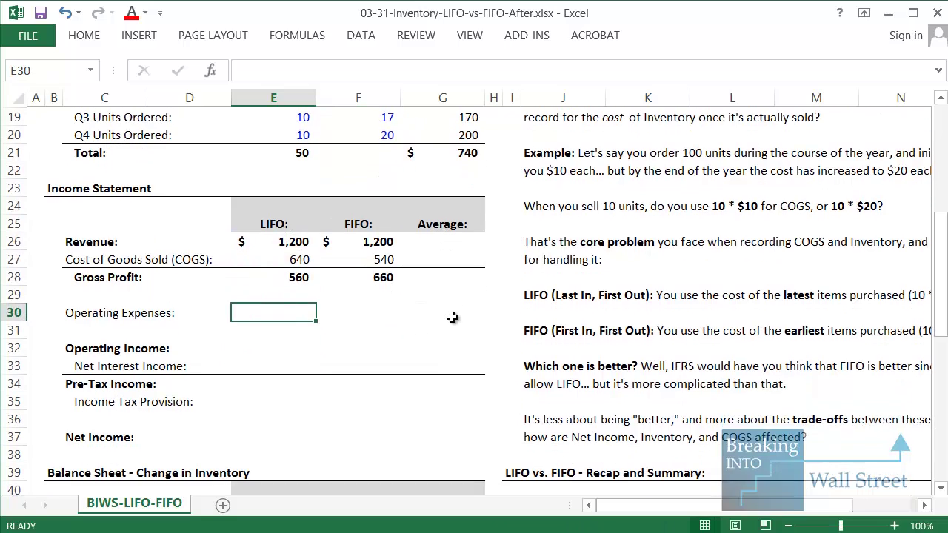
type("460")
key("Tab")
type("460")
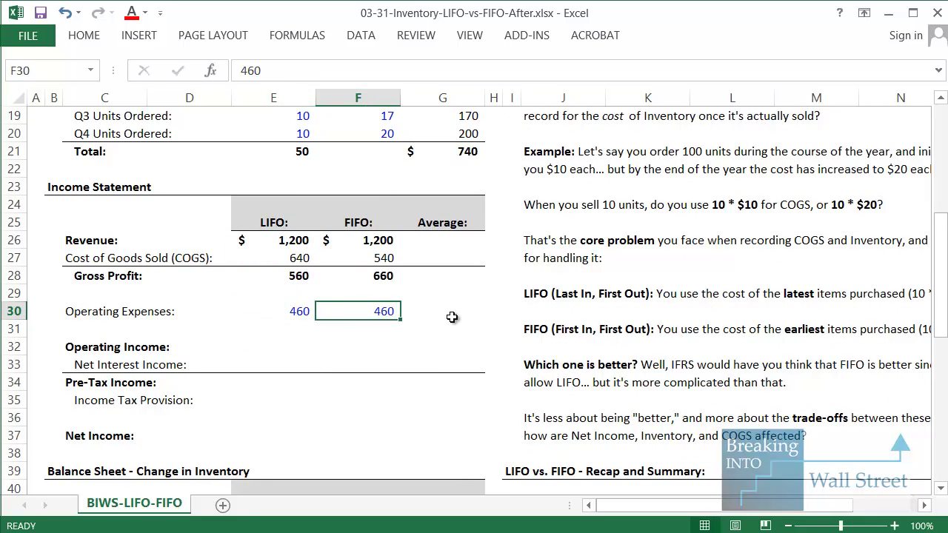
Step: Calculate LIFO Operating Income in E32 as Gross Profit minus Operating Expenses, =+E28-E30, and fill the formula across to the FIFO column
key("Left")
key("Down")
key("Down")
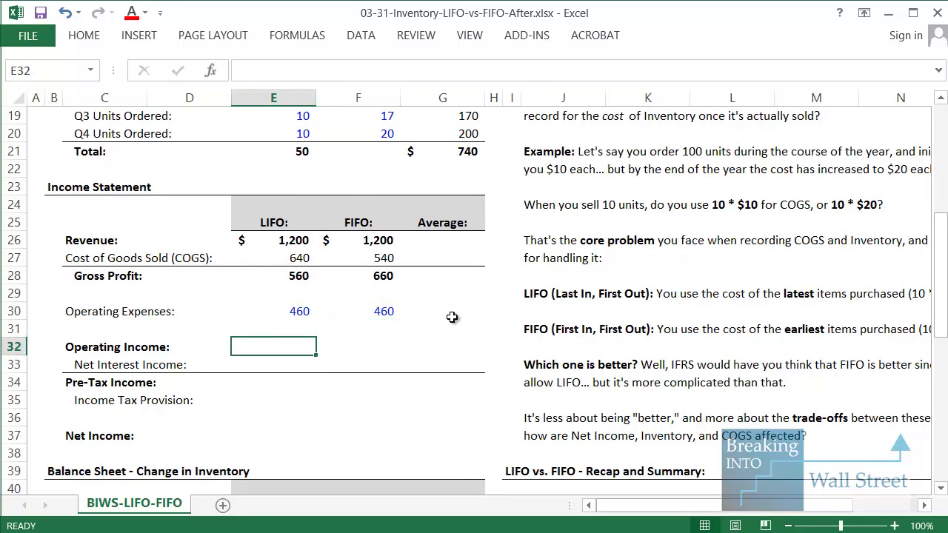
type("=+")
key("Up")
key("Up")
key("Up")
key("Up")
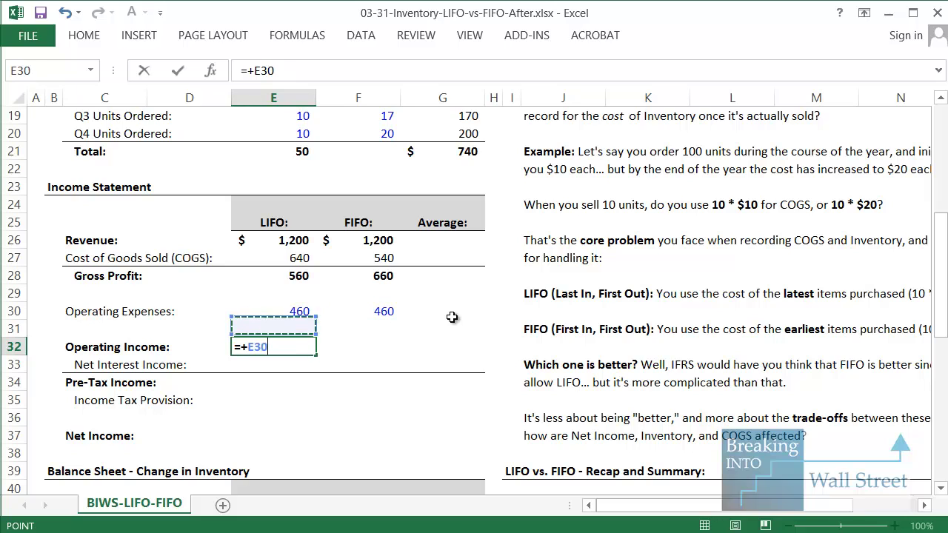
type("-")
key("Up")
key("Up")
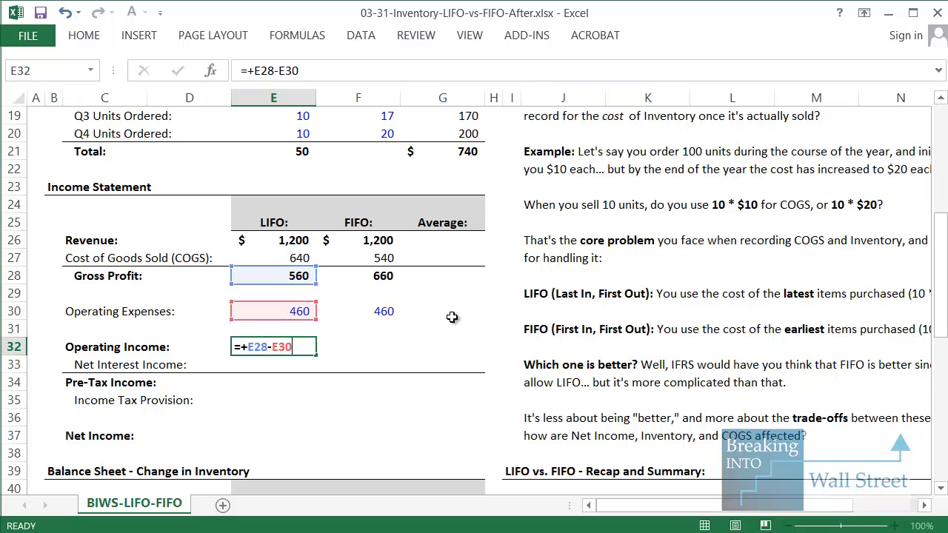
key("ctrl+Return")
key("shift+Right")
key("ctrl+r")
Step: Enter Net Interest Income of 0 for both LIFO and FIFO in E33 and F33
key("Right")
key("Down")
key("Left")
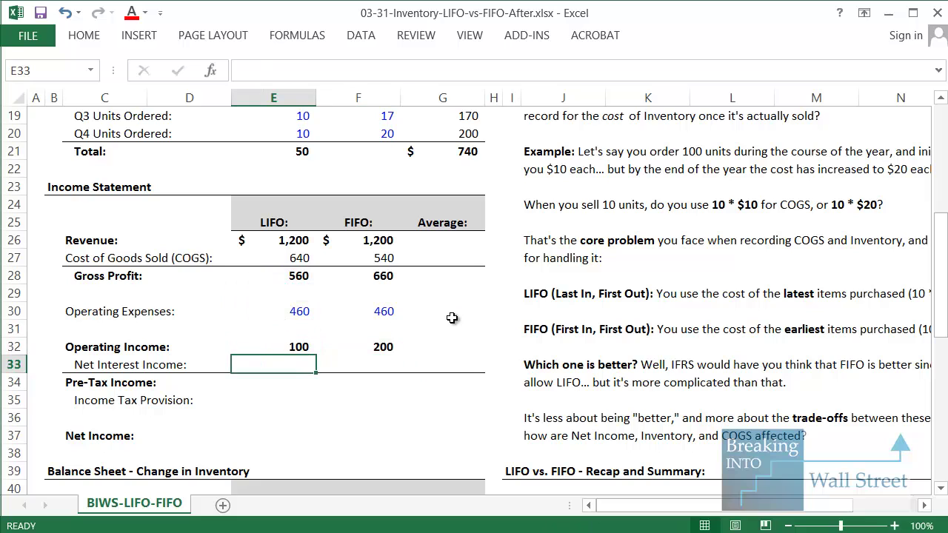
scroll(451, 333, "down", 2)
key("shift+Right")
type("0")
key("ctrl+Return")
Step: Calculate LIFO Pre-Tax Income in E34 by summing Operating Income and Net Interest Income, and fill it across to the FIFO column
key("Down")
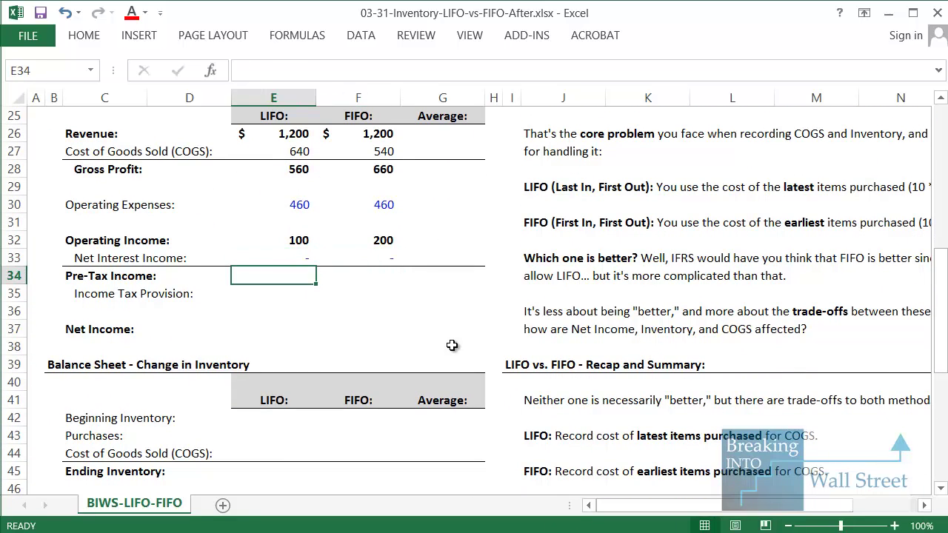
key("alt+equal")
key("ctrl+Return")
key("shift+Right")
key("ctrl+r")
Step: Calculate the Income Tax Provision in E35 as =MAX(E34,0)*Tax_Rate and fill it across to the FIFO column
key("Down")
type("=")
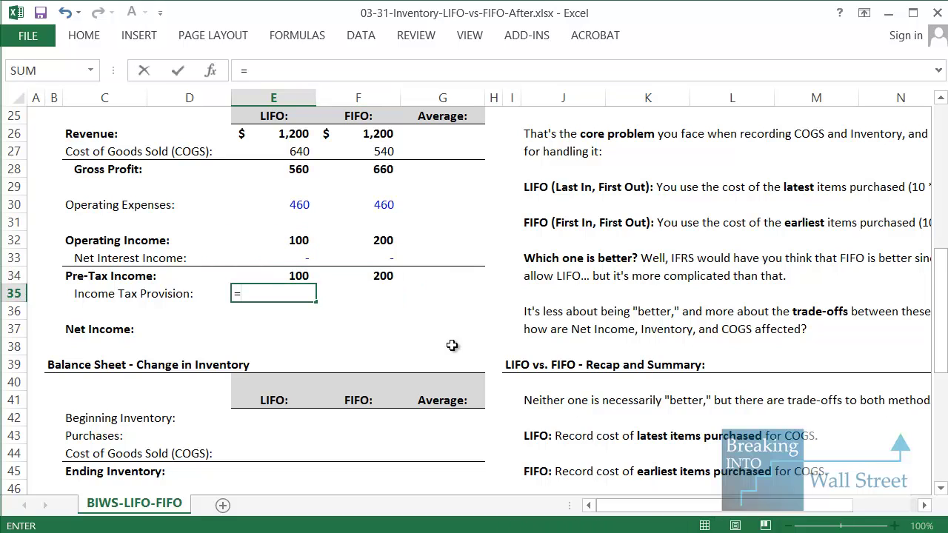
type("MAX(")
key("Up")
type(",")
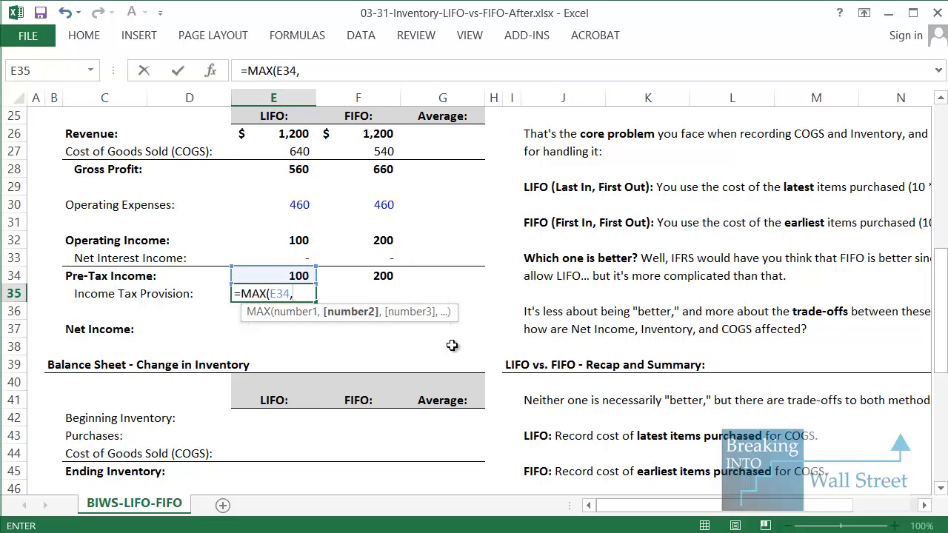
type("0)*")
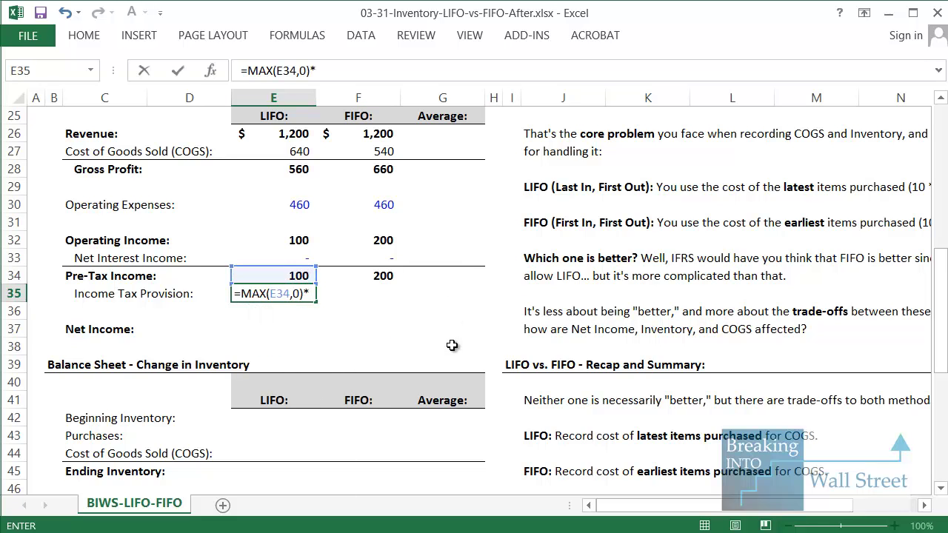
scroll(452, 346, "up", 6)
left_click(459, 188)
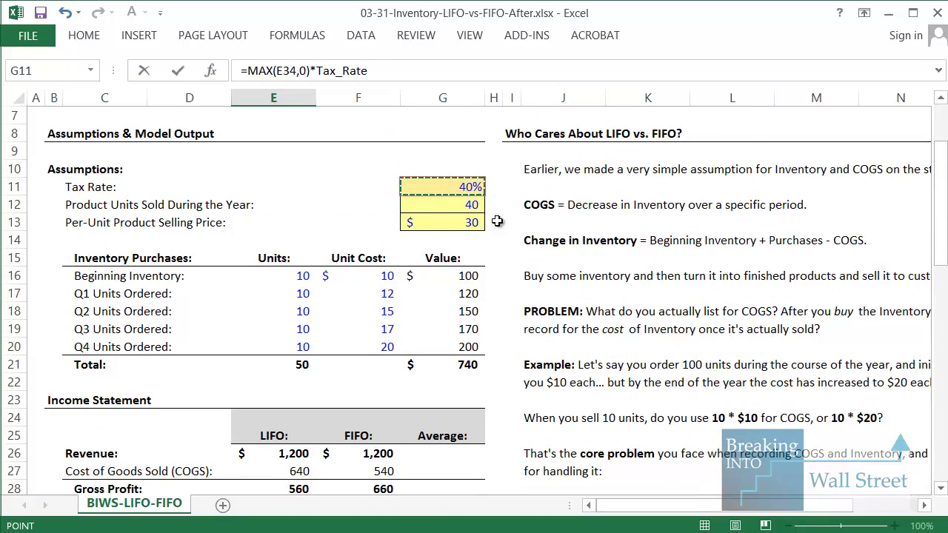
key("ctrl+Return")
scroll(508, 252, "down", 1)
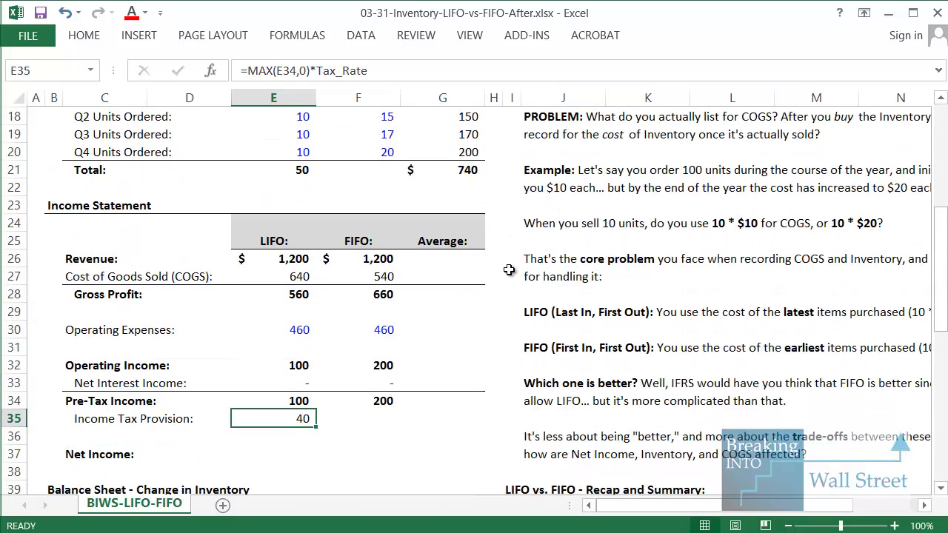
key("shift+Right")
Step: Calculate LIFO Net Income in E37 as Pre-Tax Income minus the tax provision, =+E34-E35, and fill it across to the FIFO column
key("Down")
key("Down")
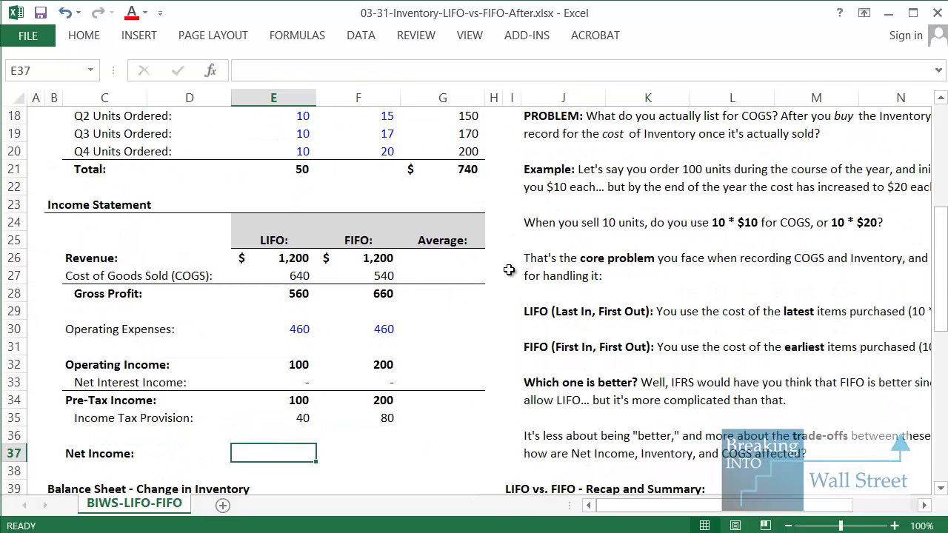
scroll(509, 270, "down", 1)
type("=+")
key("Up")
key("Up")
key("Up")
type("-")
key("Up")
key("Up")
key("ctrl+Return")
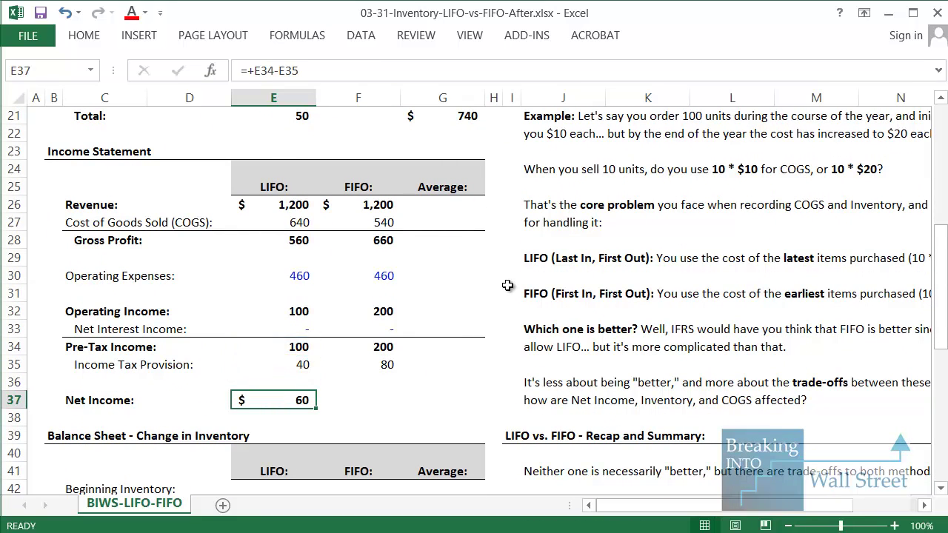
key("shift+Right")
key("ctrl+r")
key("Right")
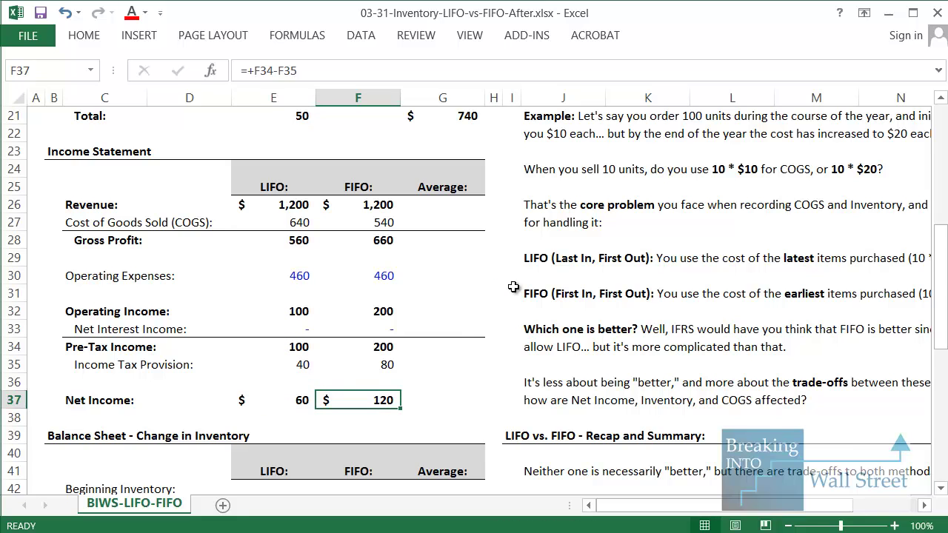
Step: Compare COGS and Net Income under LIFO and FIFO, and relate them to the unit costs of the inventory purchases
left_click(516, 311)
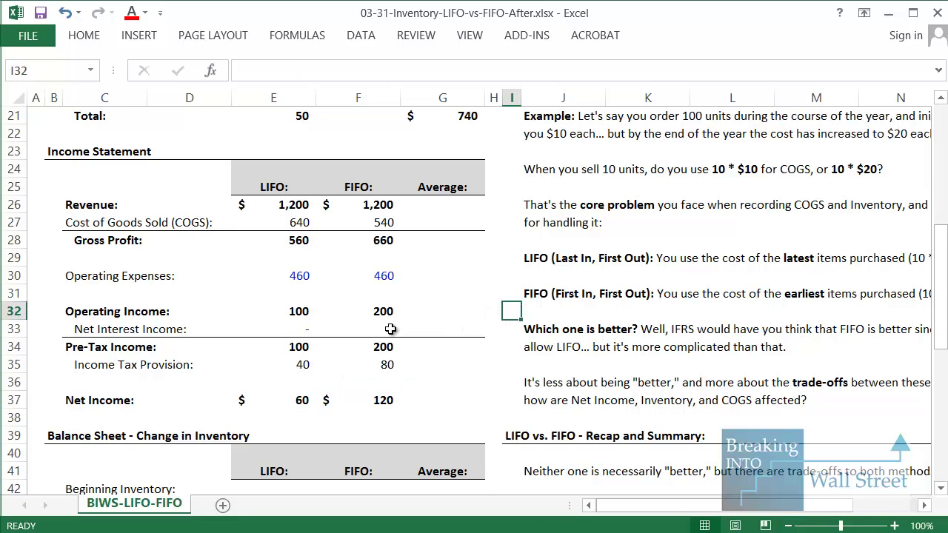
scroll(417, 327, "up", 1)
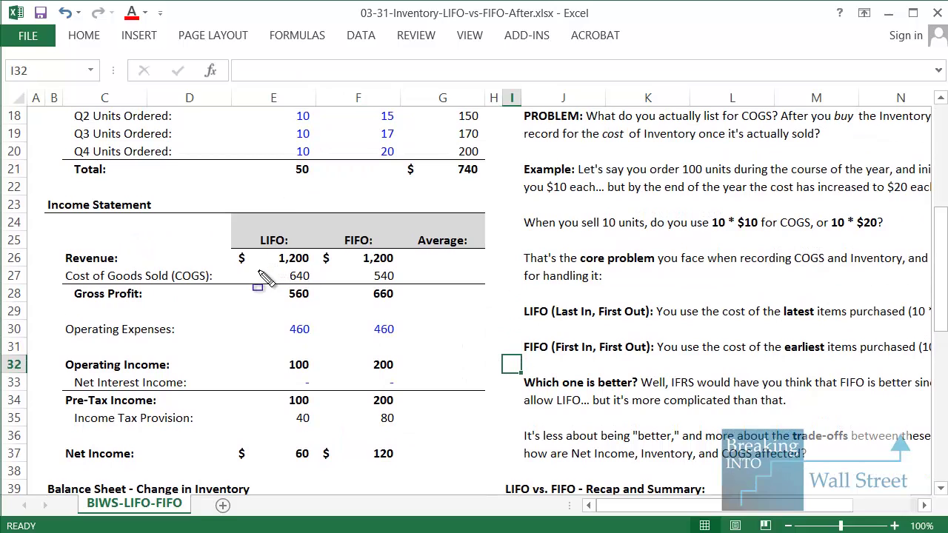
left_click_drag(250, 269, 322, 284)
left_click_drag(227, 437, 321, 471)
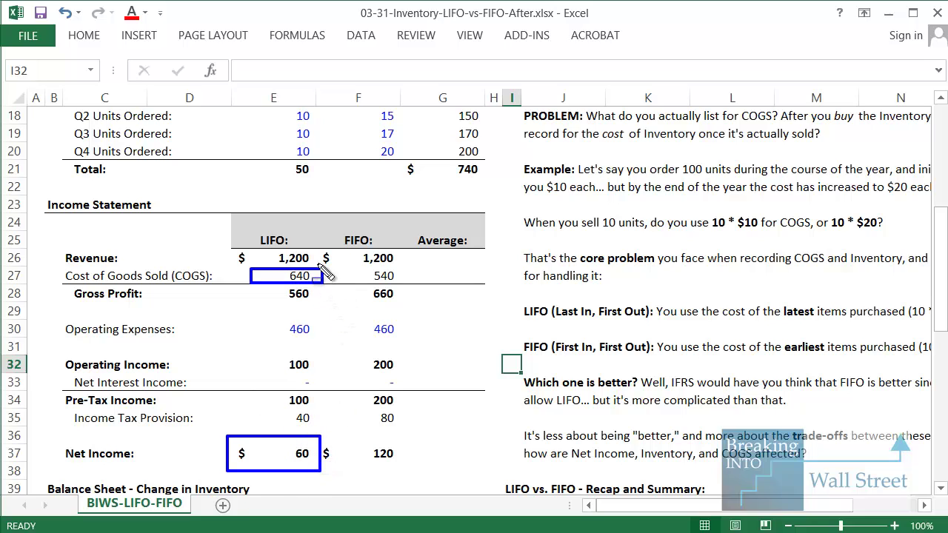
mouse_move(322, 267)
left_mouse_down()
mouse_move(349, 292)
mouse_move(402, 295)
mouse_move(401, 287)
left_mouse_up()
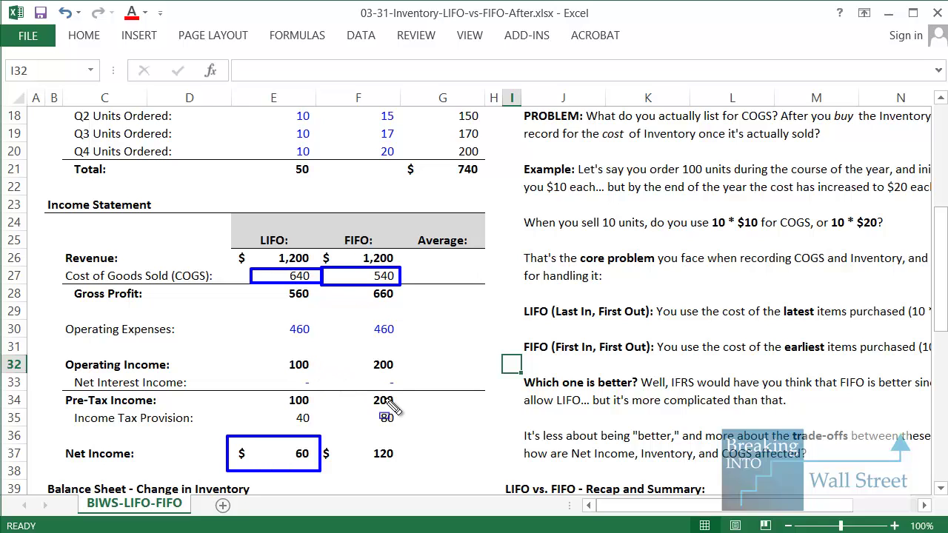
left_click_drag(323, 436, 402, 485)
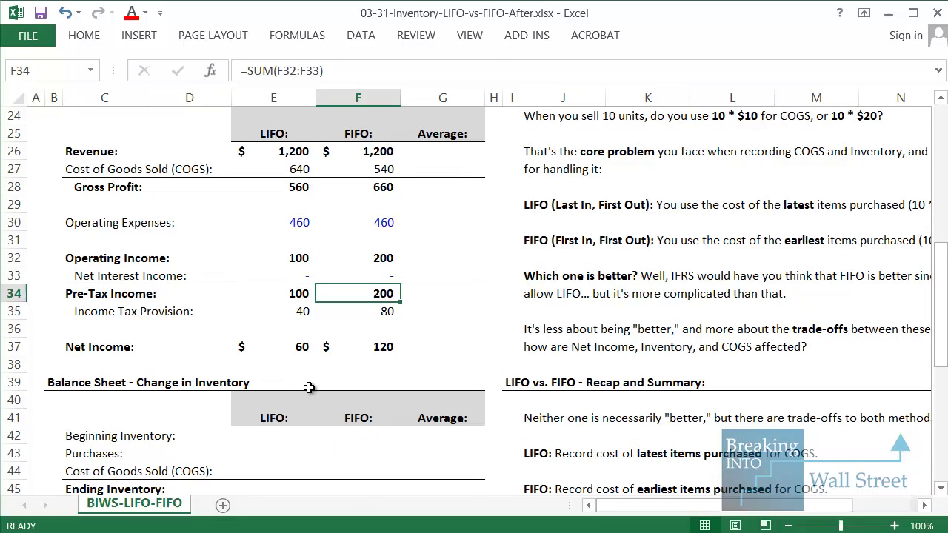
scroll(307, 387, "down", 1)
scroll(309, 387, "up", 3)
left_click_drag(278, 255, 383, 448)
scroll(372, 328, "up", 2)
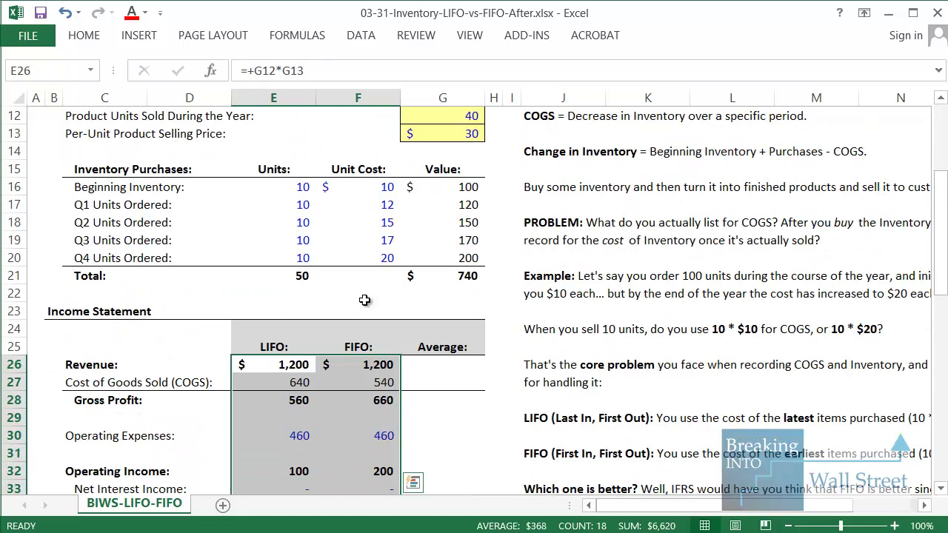
mouse_move(324, 156)
left_mouse_down()
mouse_move(416, 269)
mouse_move(405, 274)
left_mouse_up()
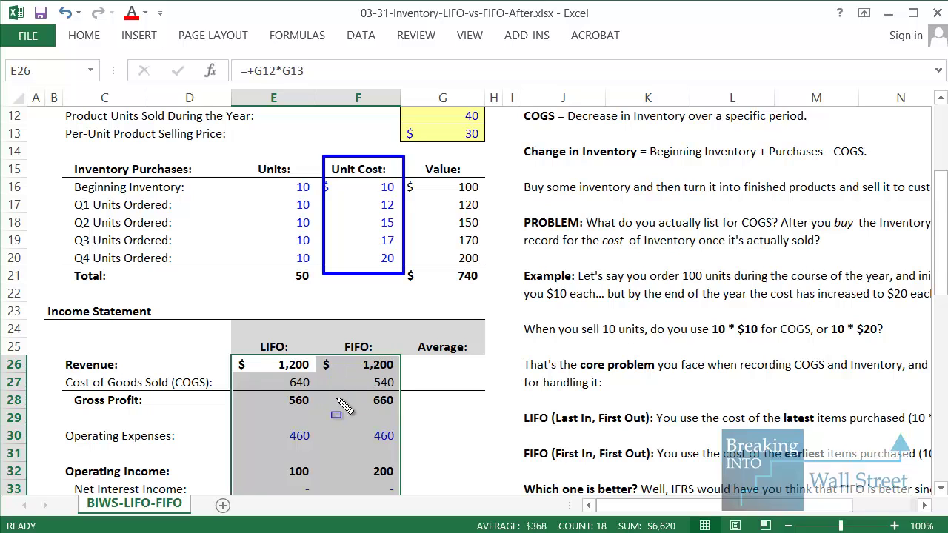
key("Escape")
scroll(337, 400, "down", 5)
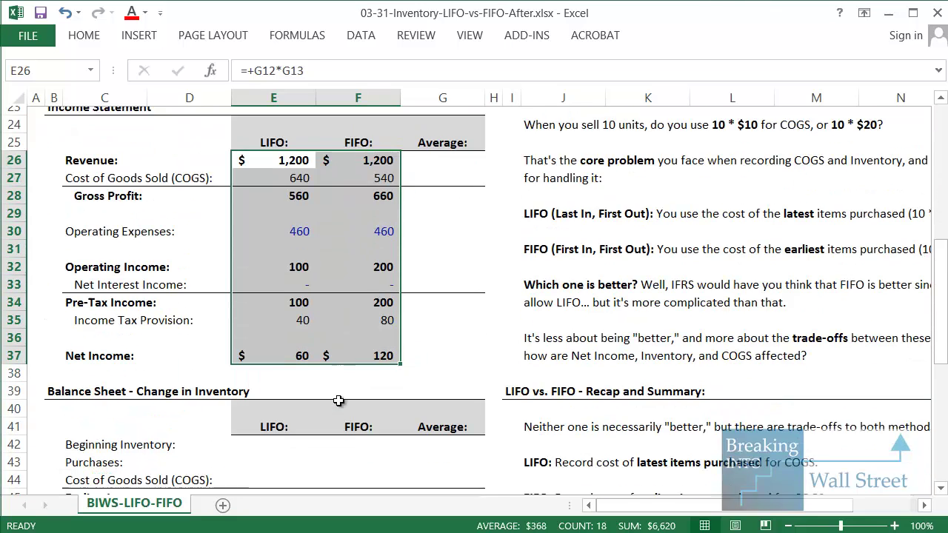
Step: Link Beginning Inventory in E42 and F42 of the balance sheet section to the beginning inventory value, =+G16
left_click(285, 382)
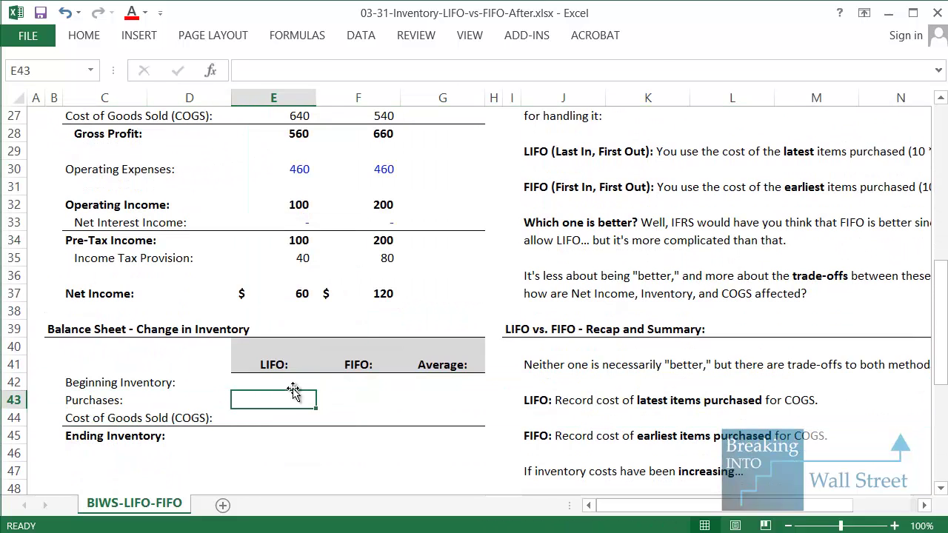
double_click(294, 386)
type("=+")
scroll(295, 389, "up", 6)
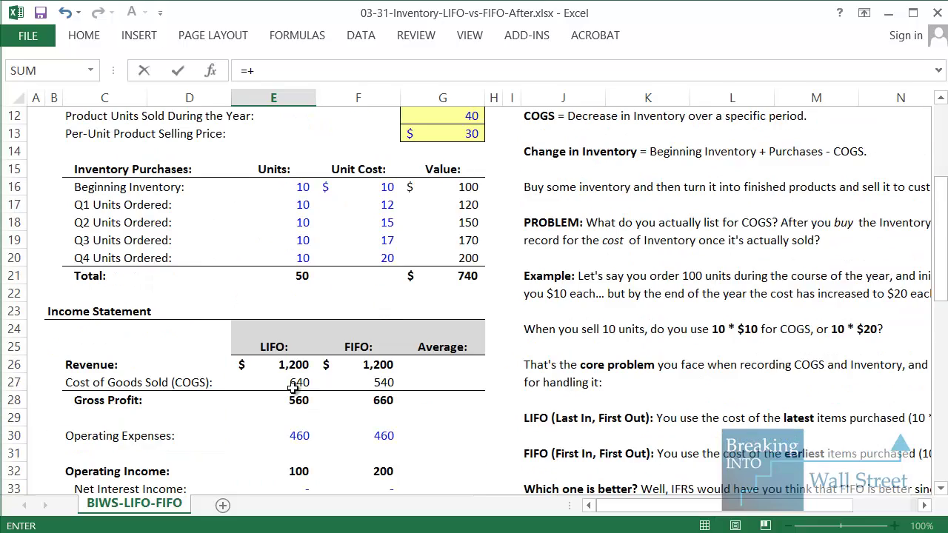
left_click(463, 240)
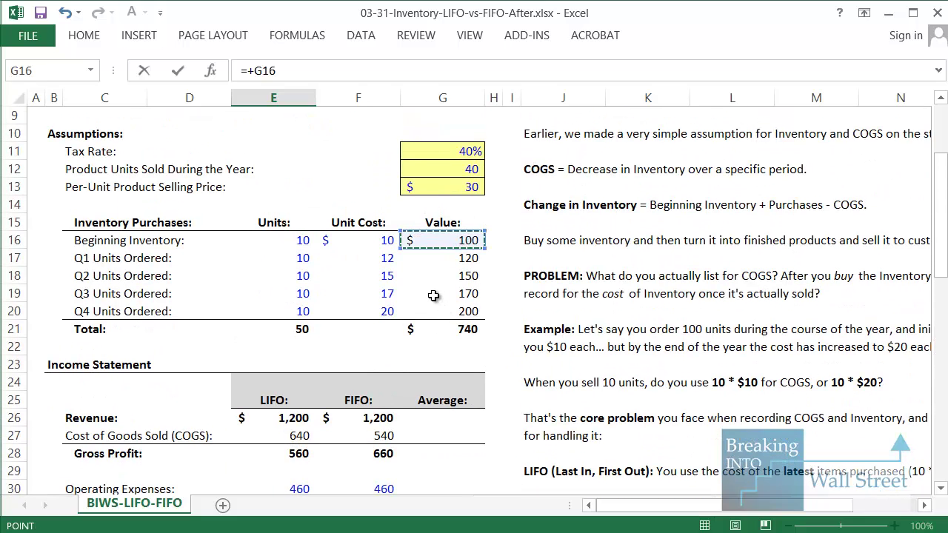
key("F2")
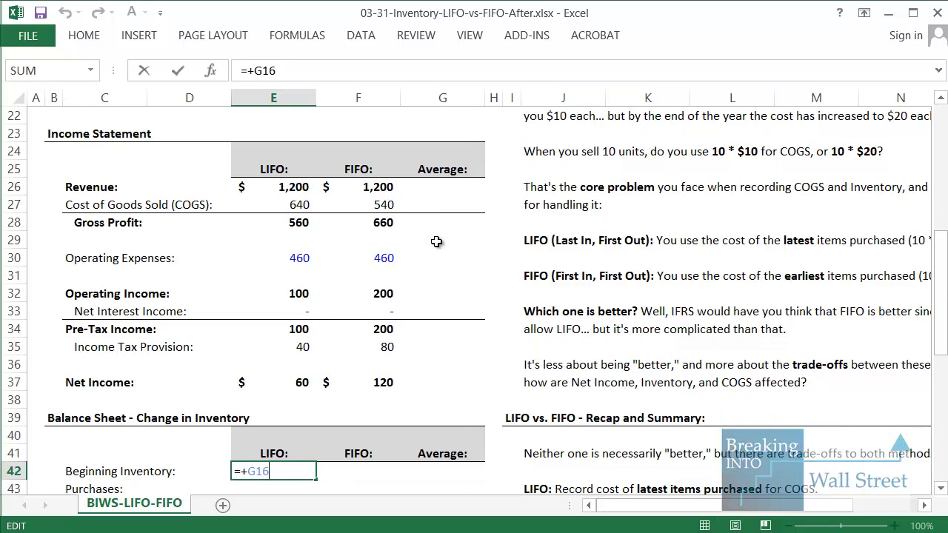
key("Tab")
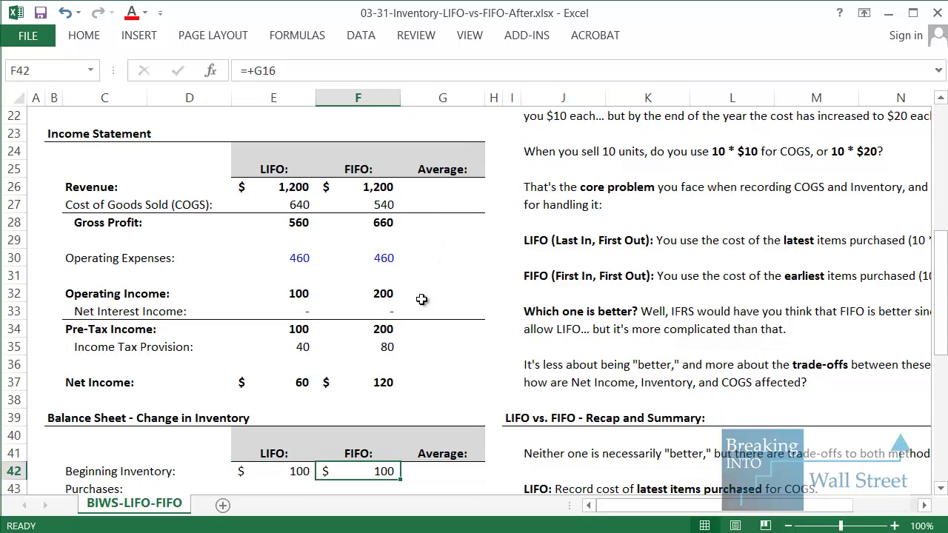
Step: Calculate Purchases for both LIFO and FIFO in E43 and F43 by summing the Q1 to Q4 order values, =SUM(G17:G20)
scroll(422, 299, "down", 2)
type("=")
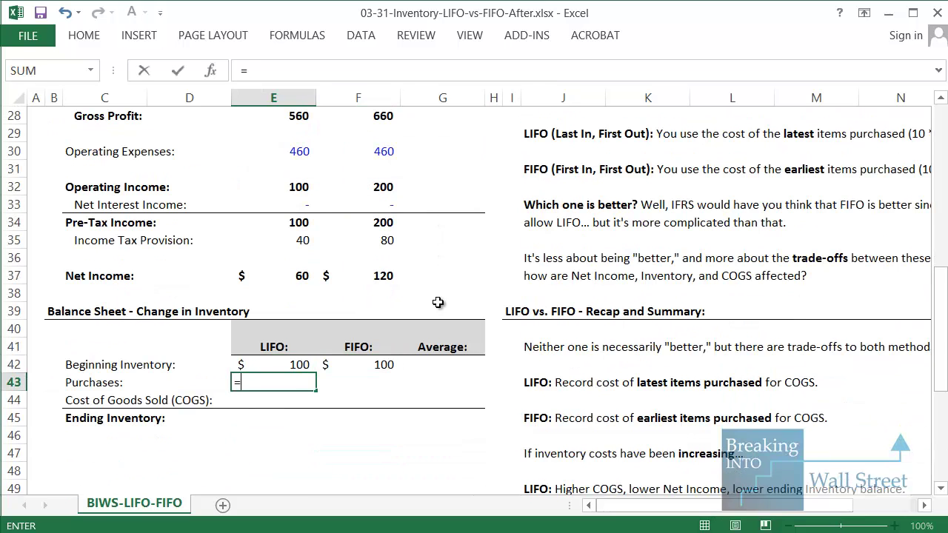
type("+")
key("BackSpace")
type("SUM(")
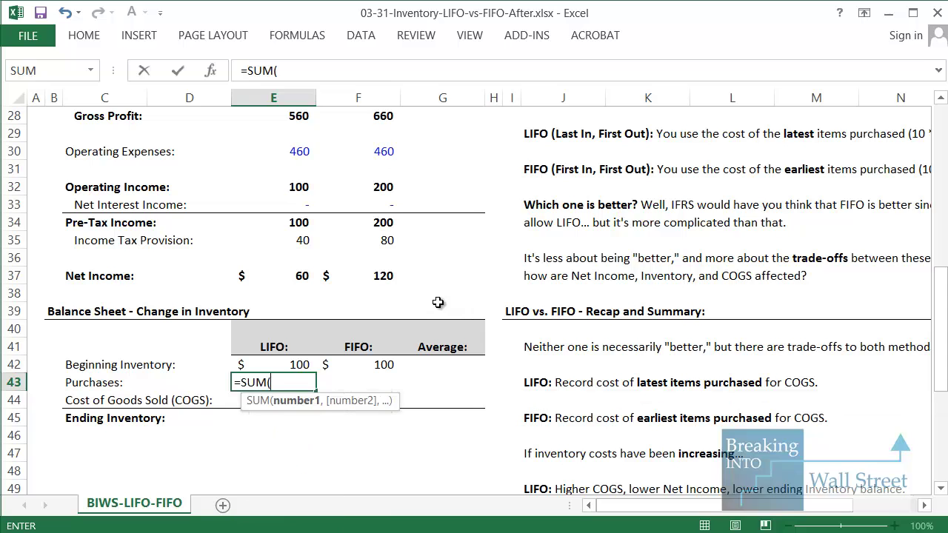
scroll(444, 289, "up", 5)
left_click_drag(462, 186, 468, 244)
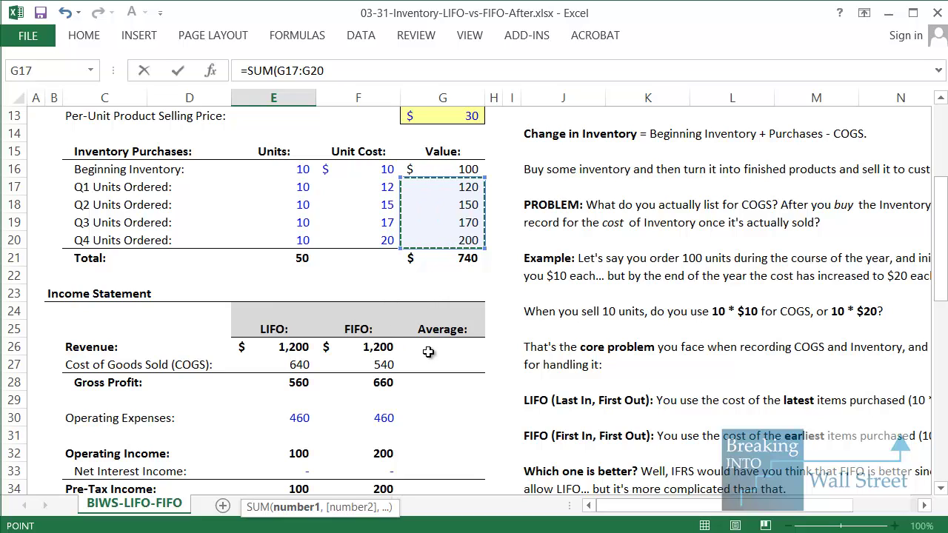
scroll(444, 385, "down", 6)
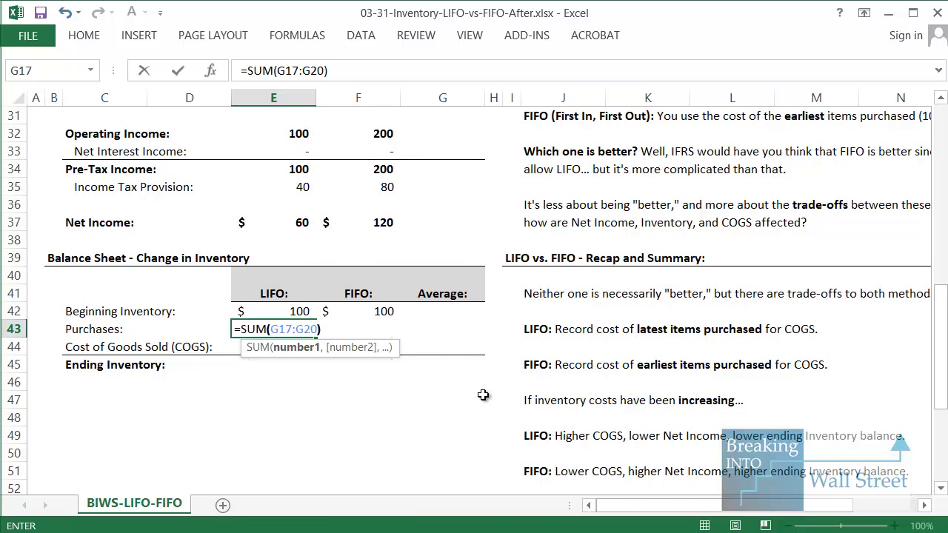
key("Tab")
type("=SUM(G17:G20)")
key("Return")
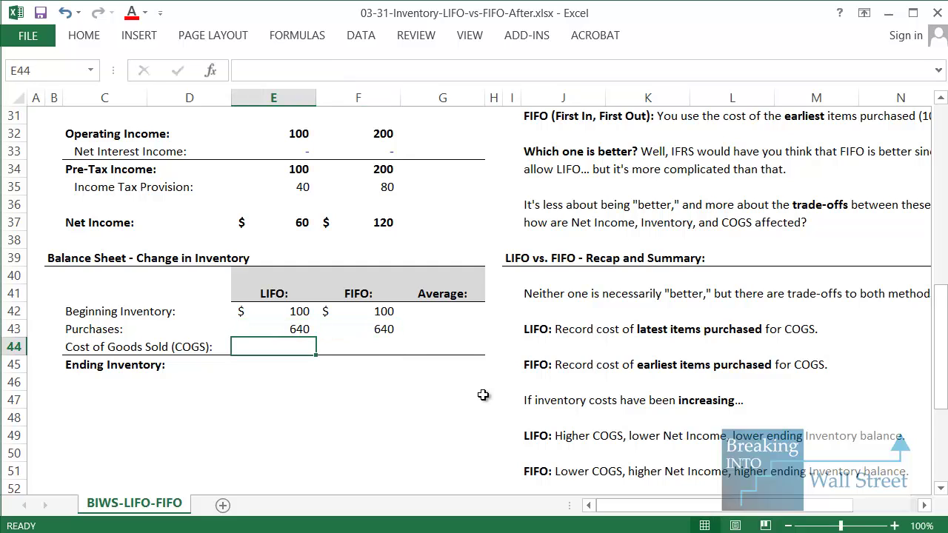
Step: Link Cost of Goods Sold in E44 and F44 to the negative of the income statement COGS, =-E27 and =-F27
type("=-")
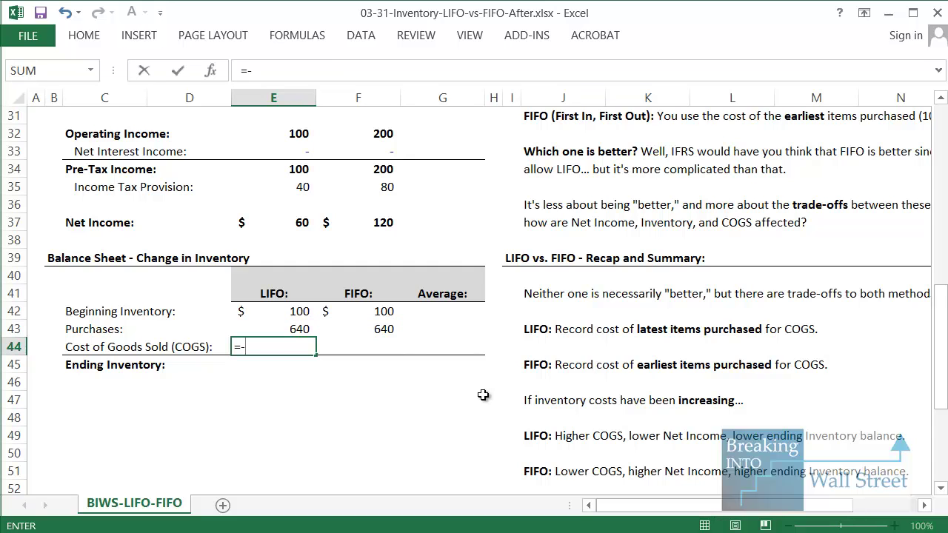
scroll(483, 395, "up", 4)
type("-")
left_click(307, 263)
scroll(408, 262, "down", 1)
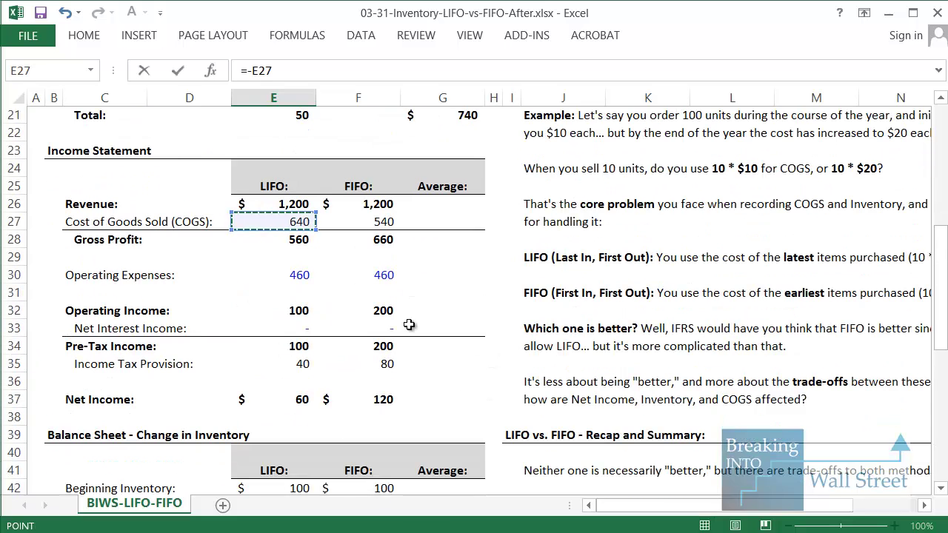
key("Tab")
type("=-")
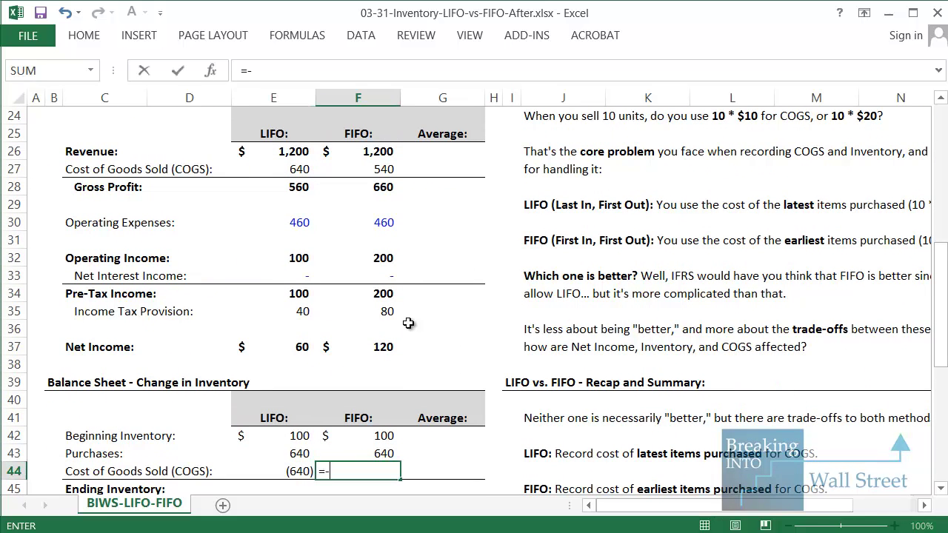
left_click(372, 163)
key("Return")
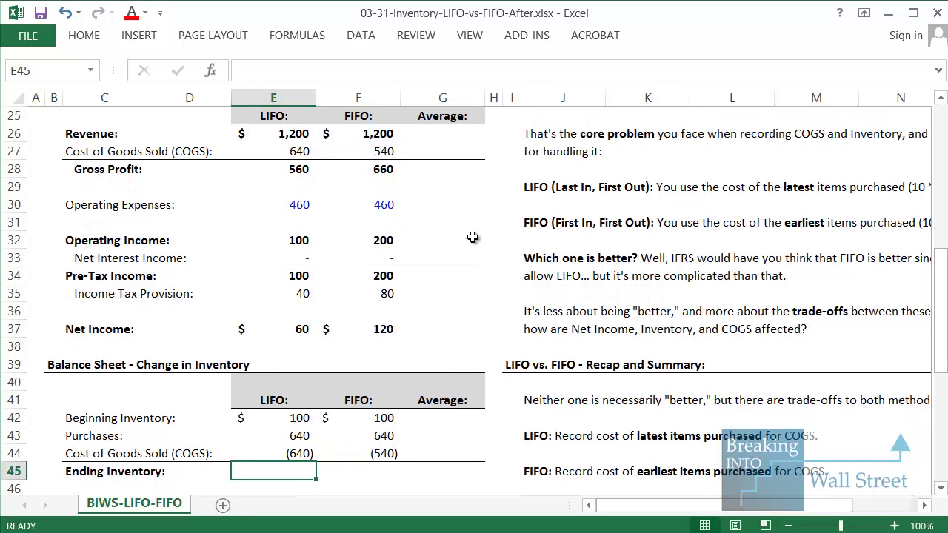
Step: Calculate Ending Inventory for LIFO and FIFO in E45 and F45 by summing the three rows above, =SUM(E42:E44) and =SUM(F42:F44)
scroll(547, 324, "down", 1)
key("alt+equal")
key("ctrl+Return")
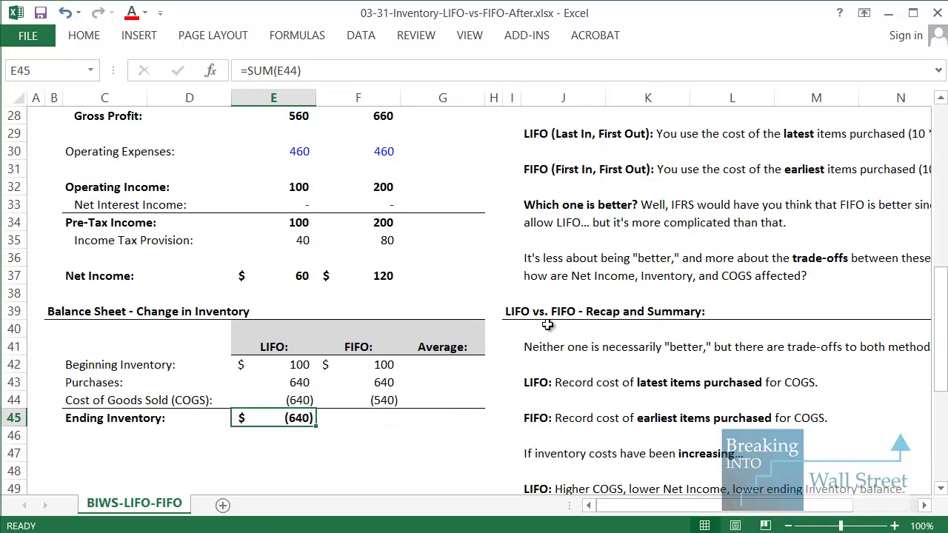
type("=SUM(")
key("Up")
key("shift+Up")
key("shift+Up")
key("ctrl+Return")
key("shift+Right")
key("ctrl+r")
key("Right")
key("Left")
key("shift+space")
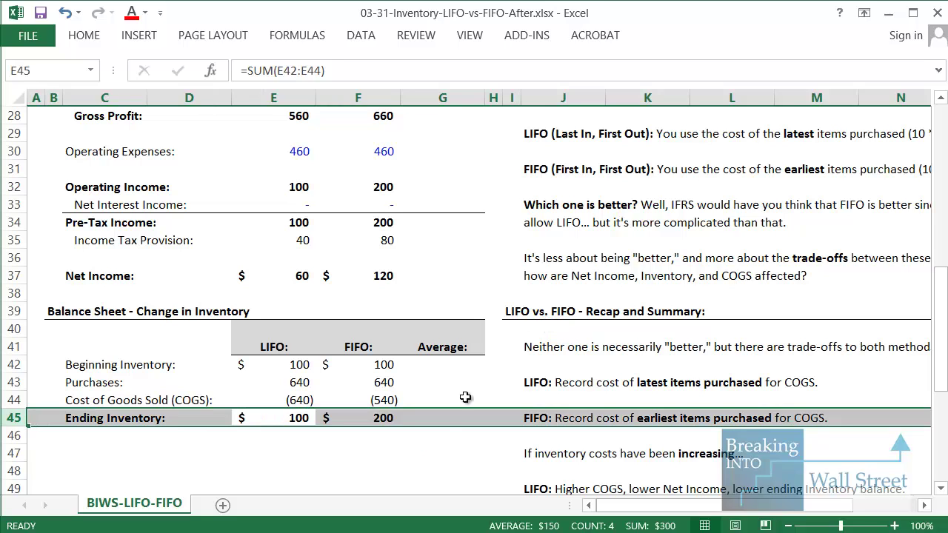
Step: Trace the LIFO Ending Inventory through its Purchases and COGS rows and compare it with the Q1 to Q4 orders
left_click_drag(303, 382, 299, 415)
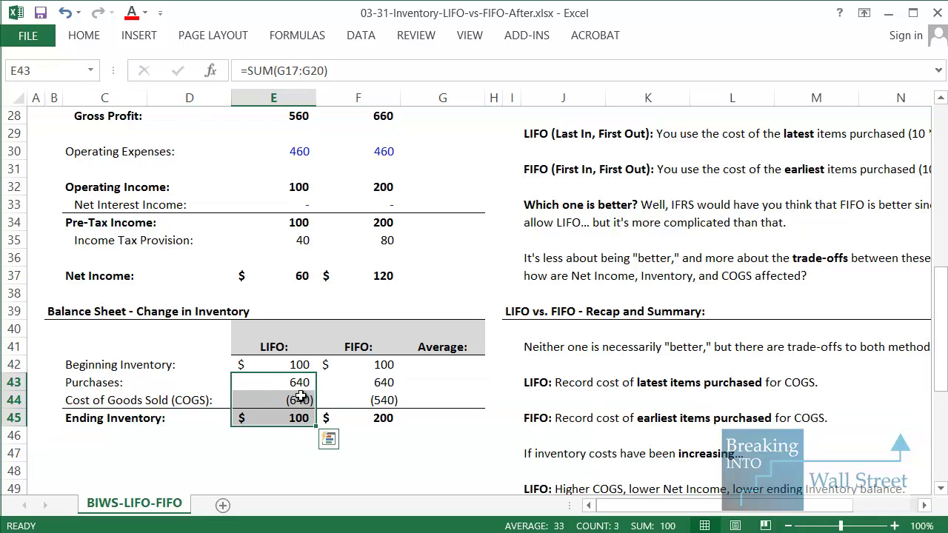
left_click(299, 399)
mouse_move(295, 383)
left_mouse_down()
mouse_move(295, 400)
mouse_move(297, 364)
left_mouse_up()
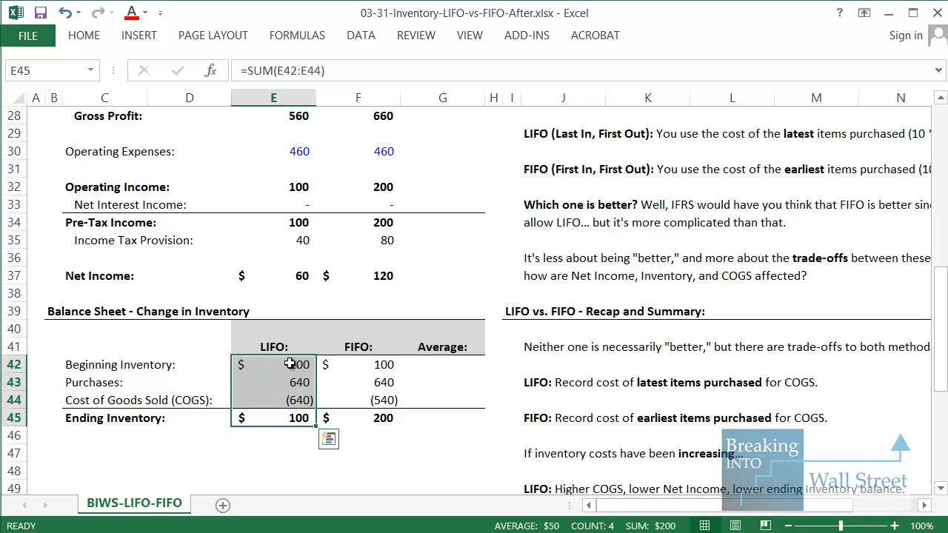
scroll(299, 389, "up", 1)
scroll(299, 389, "up", 5)
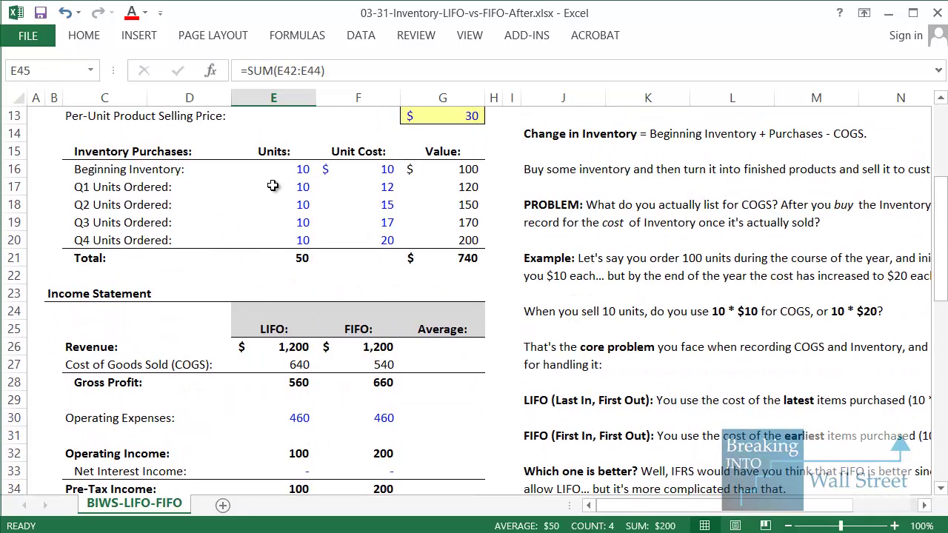
mouse_move(256, 178)
left_mouse_down()
mouse_move(333, 260)
mouse_move(483, 251)
left_mouse_up()
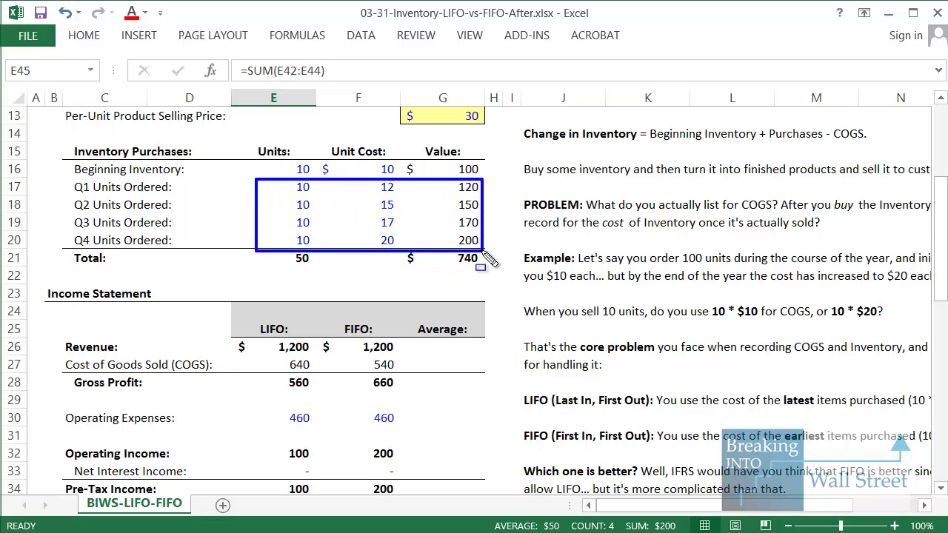
key("Escape")
scroll(406, 303, "down", 6)
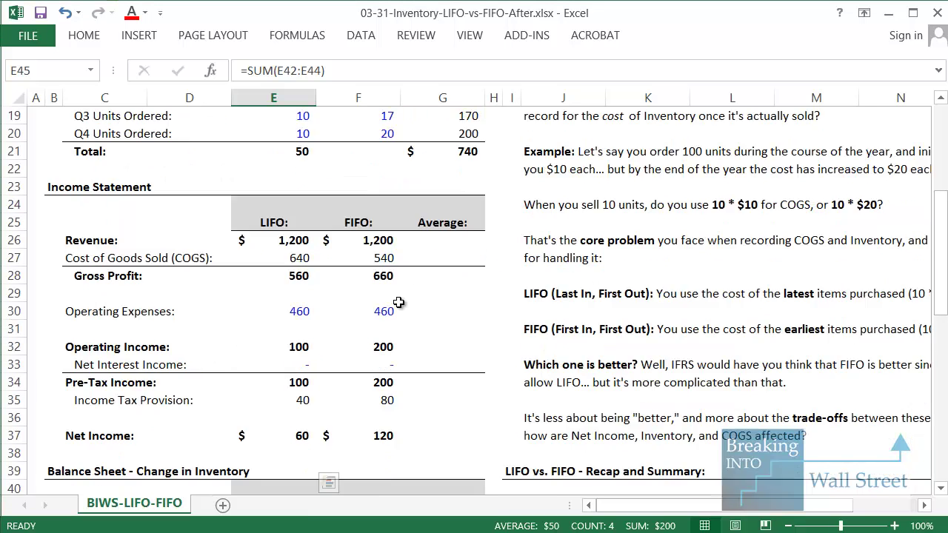
Step: Relate the FIFO Ending Inventory to the earliest inventory purchases, and review the income statement columns and the unit costs
left_click_drag(387, 363, 379, 312)
scroll(384, 338, "up", 7)
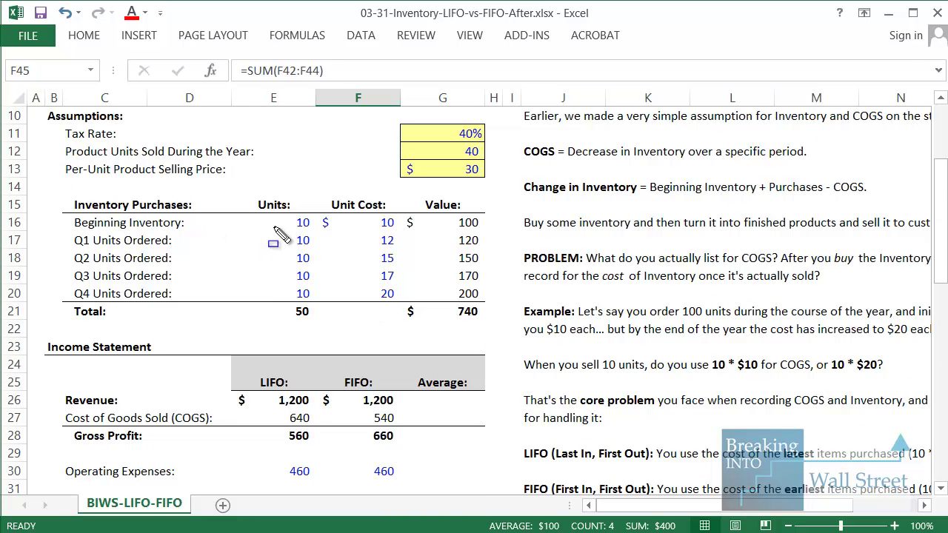
mouse_move(280, 209)
left_mouse_down()
mouse_move(438, 285)
mouse_move(484, 285)
left_mouse_up()
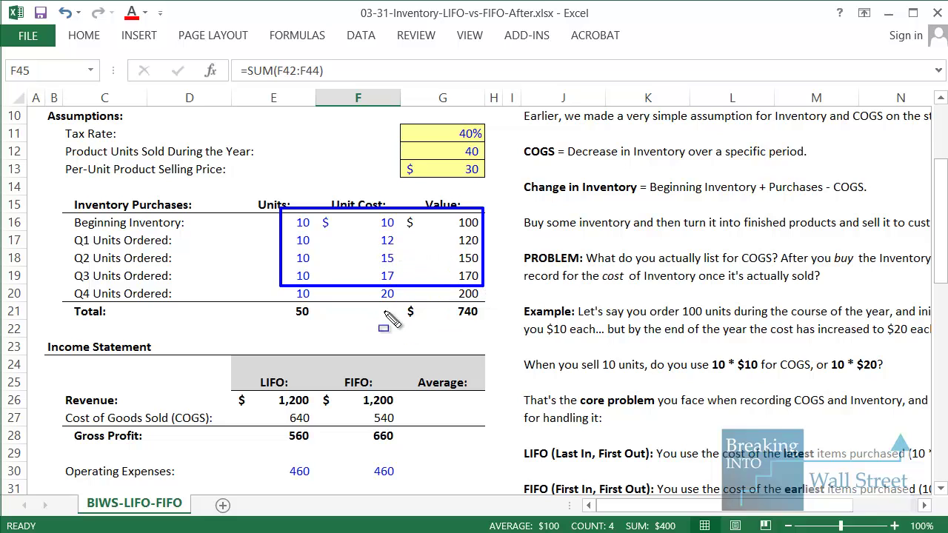
scroll(383, 402, "down", 6)
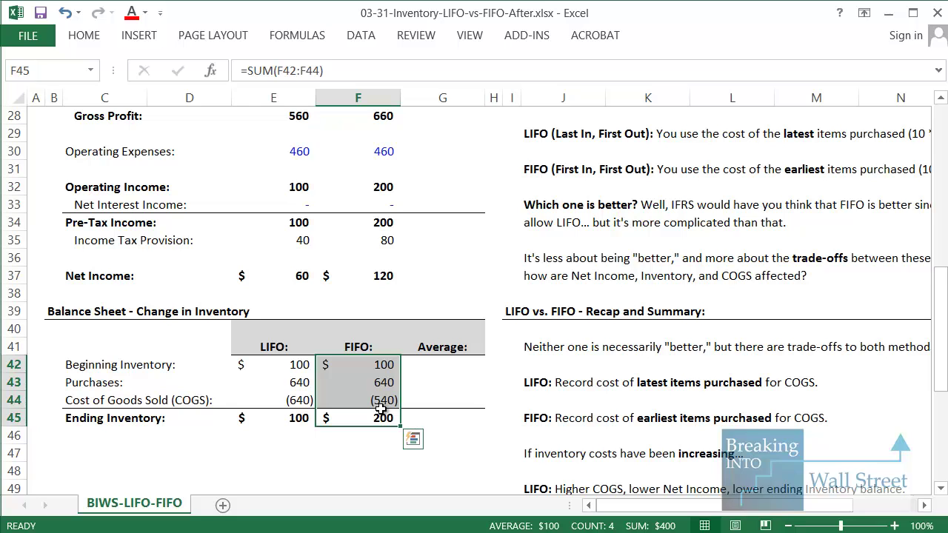
scroll(380, 410, "up", 3)
left_click_drag(442, 240, 295, 435)
scroll(310, 422, "down", 1)
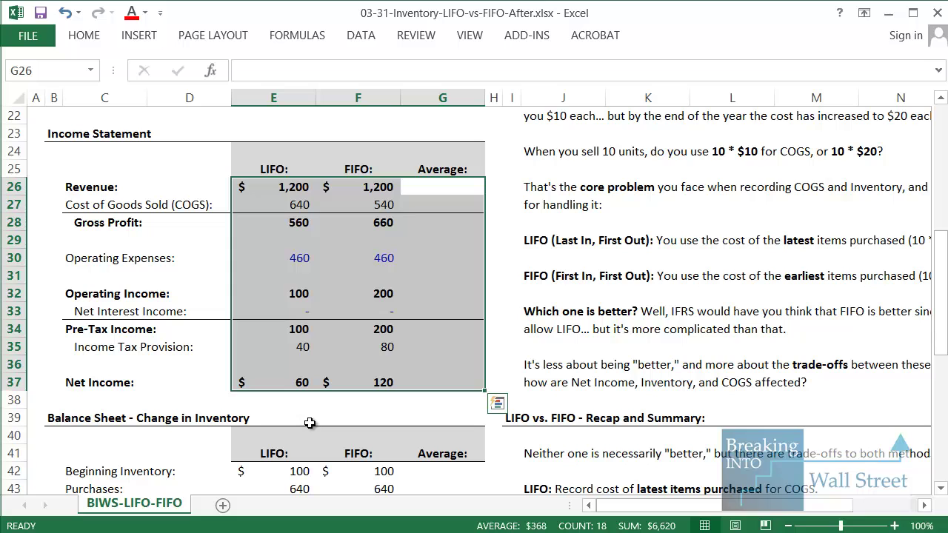
scroll(300, 363, "up", 4)
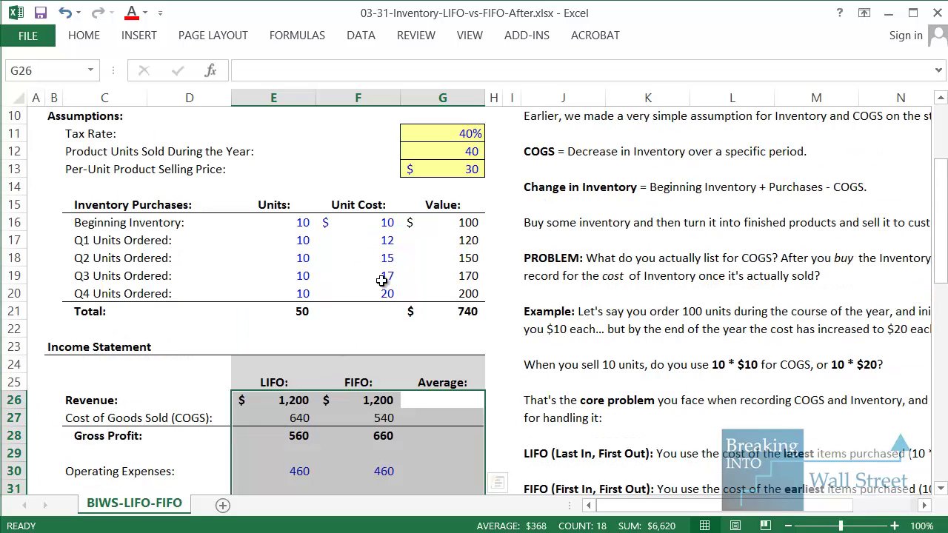
left_click_drag(385, 219, 380, 296)
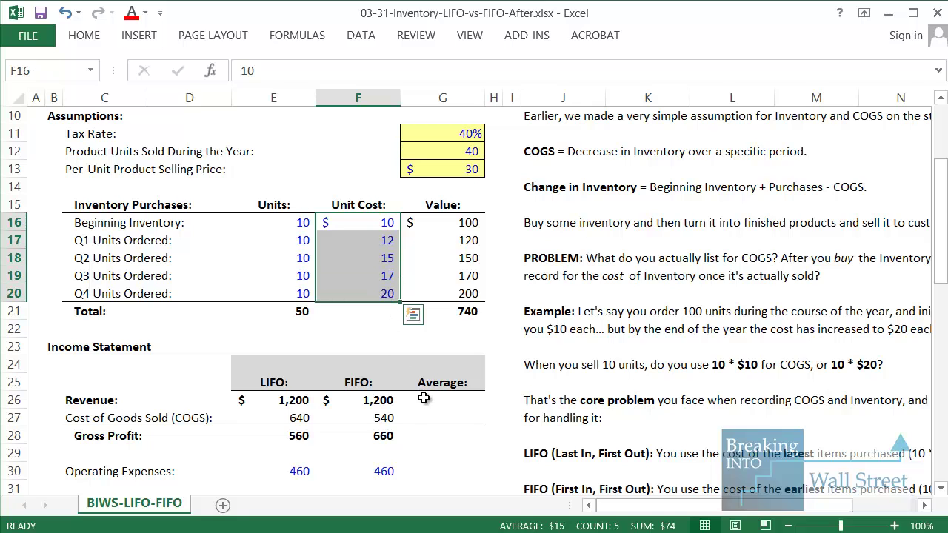
Step: Calculate the average of LIFO and FIFO Revenue in G26 of the income statement with =AVERAGE(E26,F26)
left_click(423, 399)
scroll(437, 396, "down", 2)
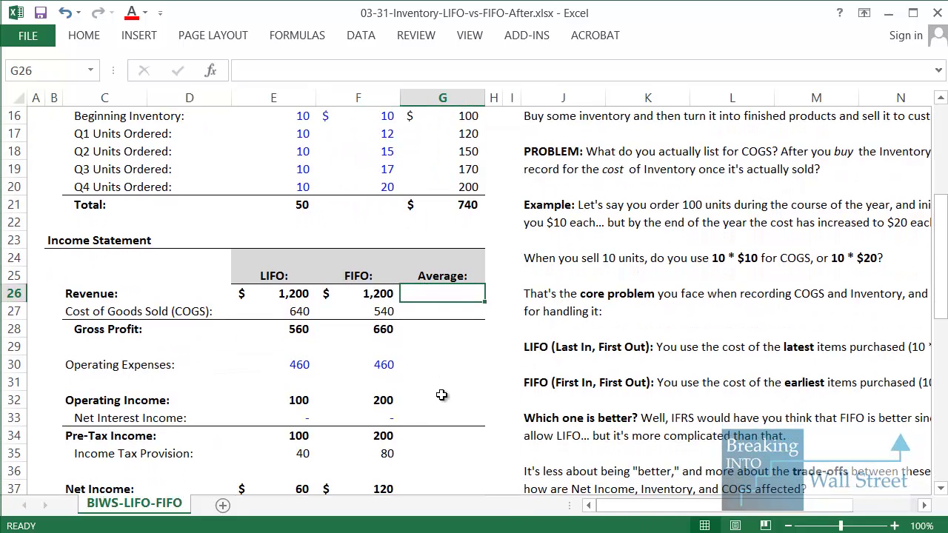
scroll(429, 409, "down", 1)
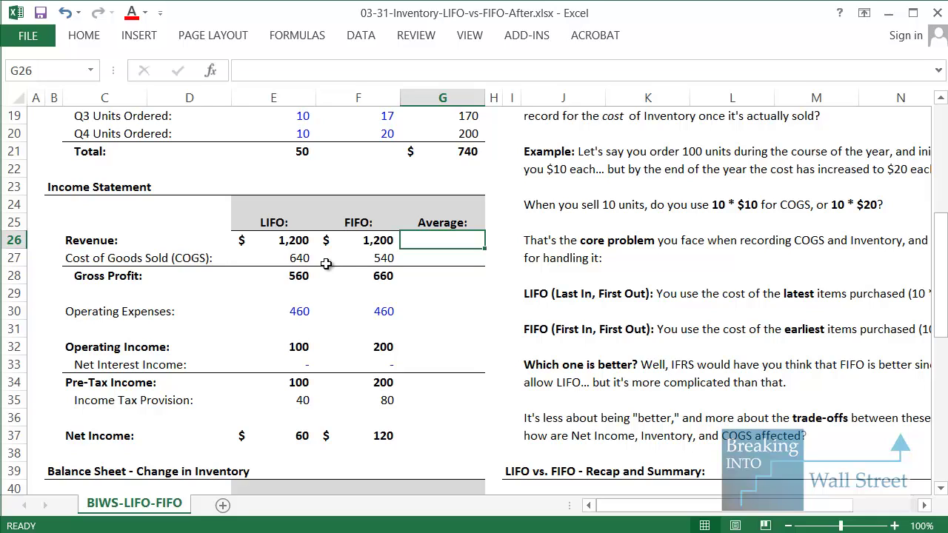
scroll(326, 264, "down", 1)
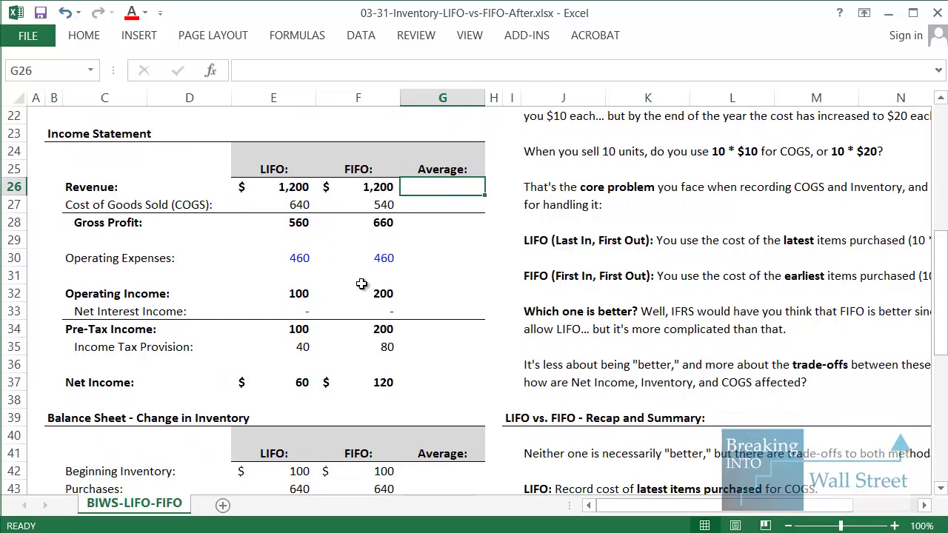
type("=AVERA")
key("Tab")
key("Left")
key("Left")
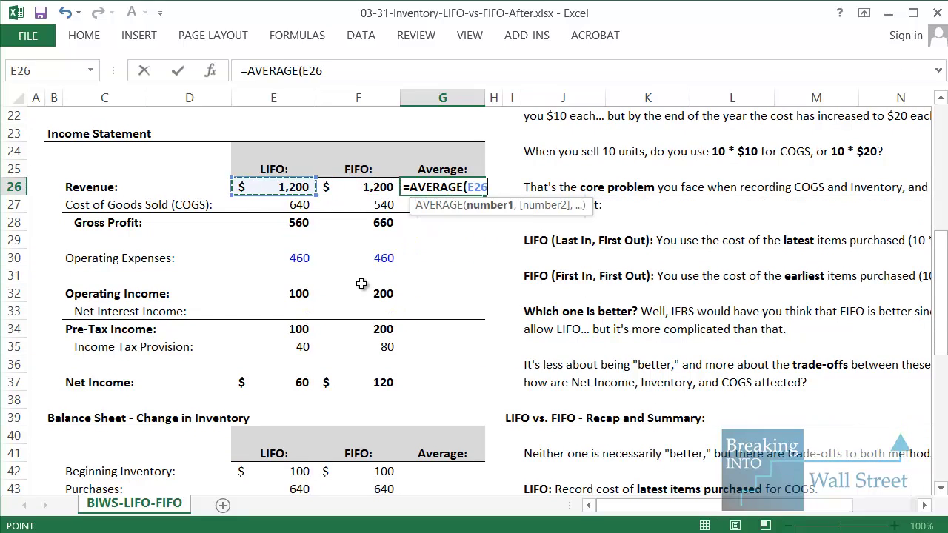
type(",")
key("Right")
key("ctrl+Return")
Step: Copy the average formula from G26 into COGS, Gross Profit and Operating Expenses in G27, G28 and G30, pasting formulas only
key("ctrl+c")
key("Down")
key("alt+e")
key("s")
key("f")
key("Return")
key("Down")
key("F4")
key("Down")
key("Down")
key("F4")
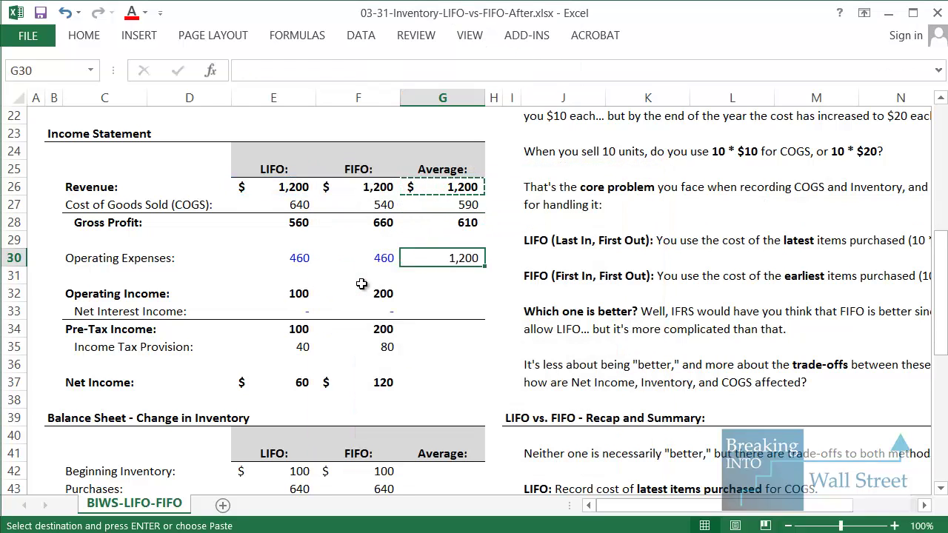
Step: Paste the average formula into G32:G35, from Operating Income to Income Tax Provision, and into Net Income in G37, formulas only
key("Down")
key("Down")
key("shift+Down")
key("shift+Down")
key("shift+Down")
key("F4")
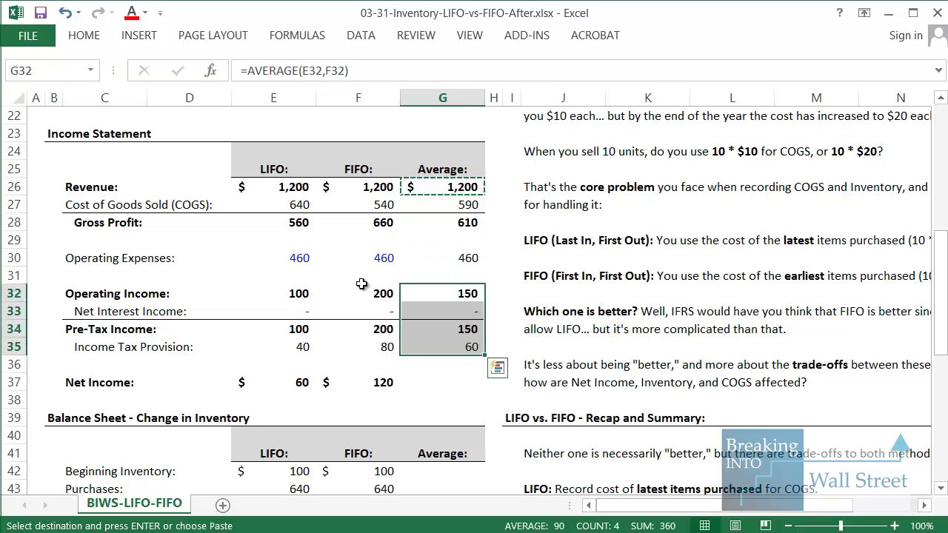
key("Down")
key("Down")
key("Down")
key("Down")
key("Down")
key("F4")
Step: Paste the average formula into the balance sheet's Average column, G42:G45, from Beginning Inventory to Ending Inventory
key("Down")
key("Down")
scroll(478, 394, "down", 3)
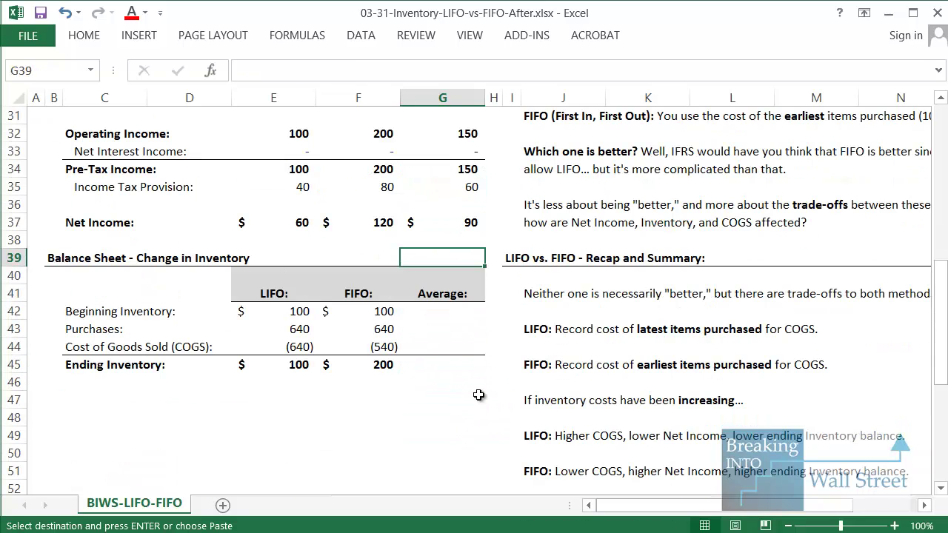
key("Down")
key("Down")
key("Down")
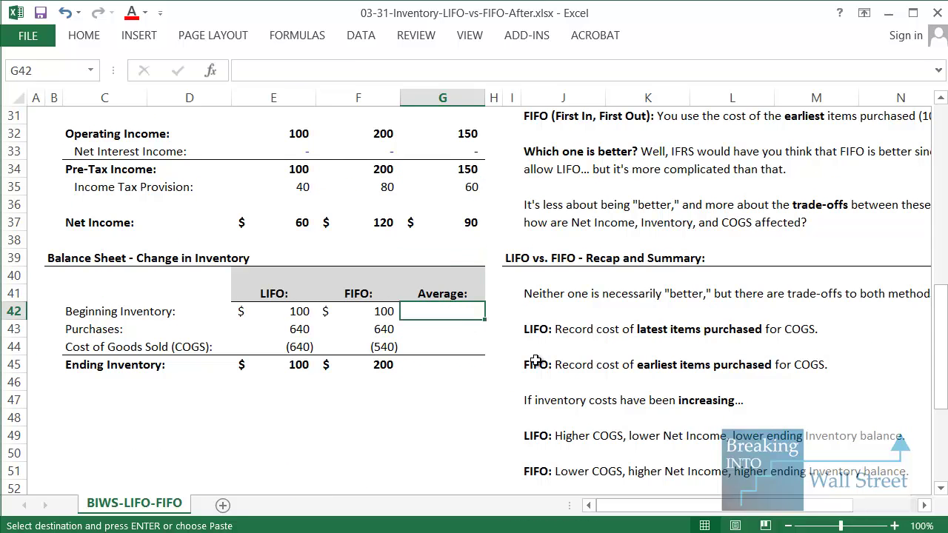
key("shift+Down")
key("shift+Down")
key("shift+Down")
key("ctrl+v")
key("Down")
key("Down")
key("Down")
key("Down")
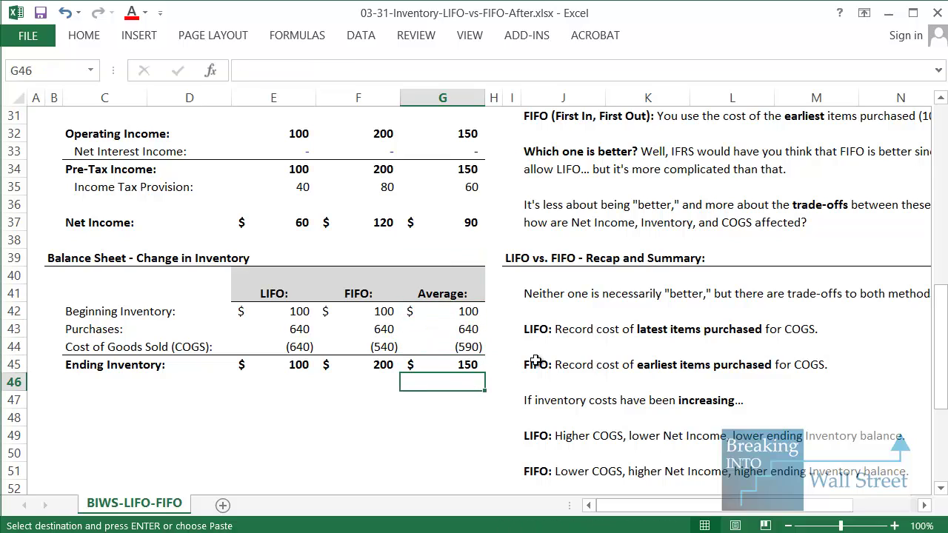
Step: Compare the Average column's Ending Inventory and Net Income with the LIFO and FIFO figures, and clear the copy selection
left_click(495, 468)
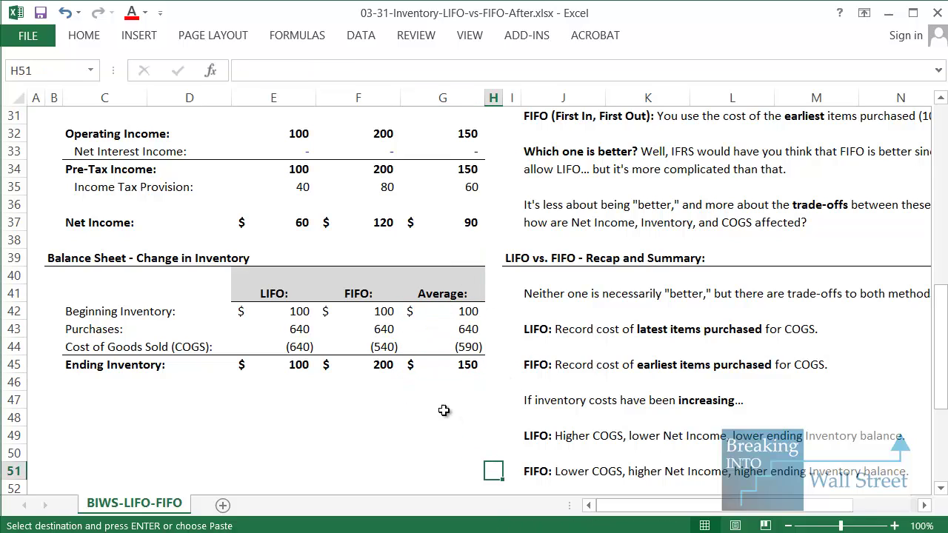
mouse_move(393, 350)
left_mouse_down()
mouse_move(436, 377)
mouse_move(502, 373)
left_mouse_up()
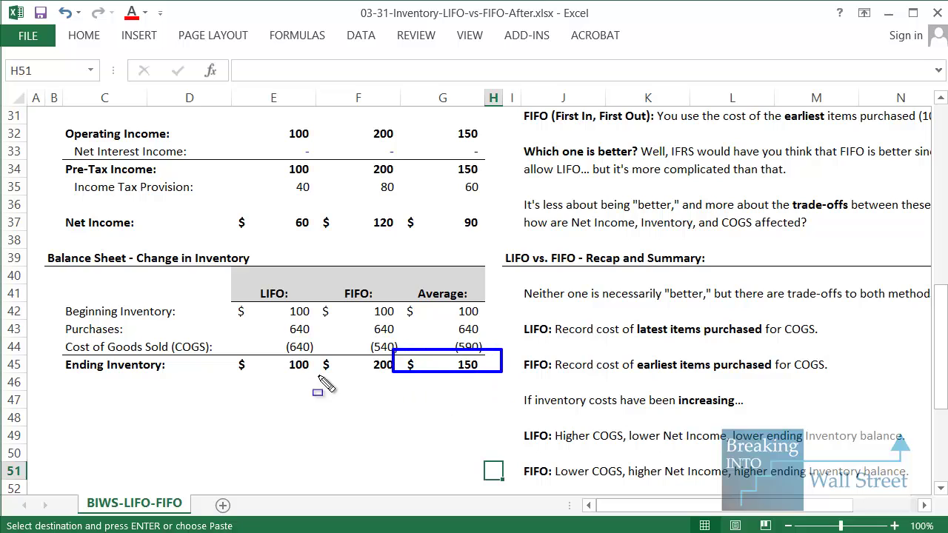
scroll(543, 305, "up", 2)
scroll(542, 305, "up", 1)
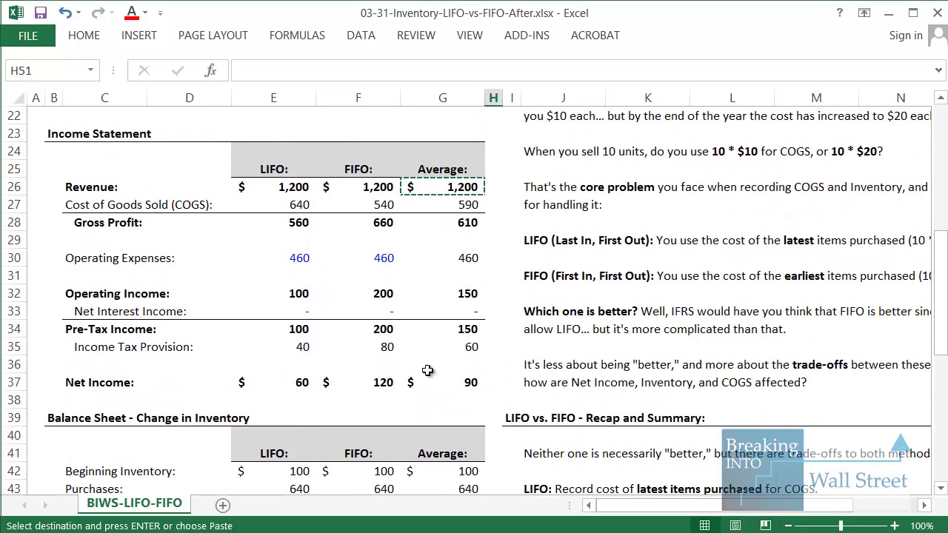
left_click_drag(391, 363, 493, 401)
left_click_drag(227, 365, 392, 406)
left_click(461, 330)
key("Escape")
Step: Reverse the unit cost trend by setting Beginning Inventory to 20, Q1 to 17, Q3 to 12 and Q4 to 10
scroll(455, 331, "up", 3)
scroll(451, 331, "up", 1)
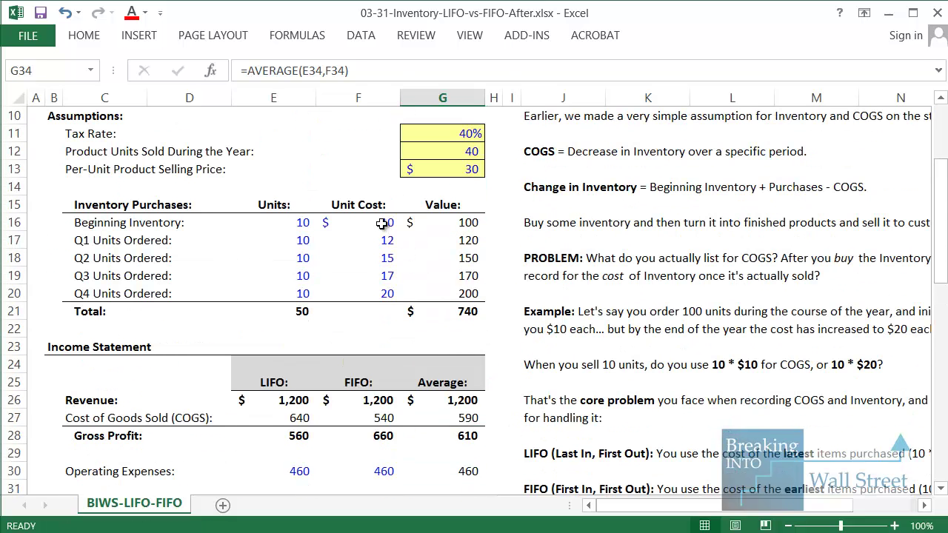
left_click(383, 225)
scroll(614, 362, "down", 2)
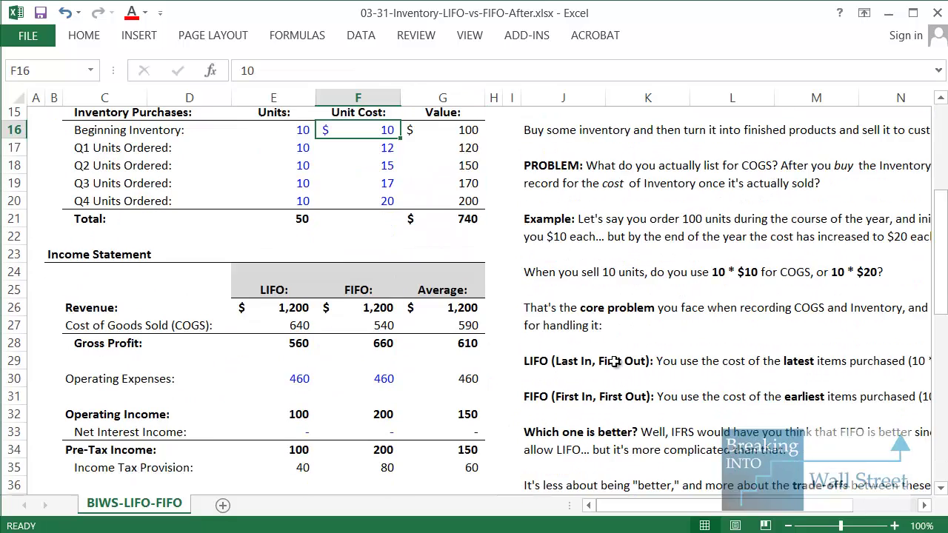
scroll(614, 362, "up", 1)
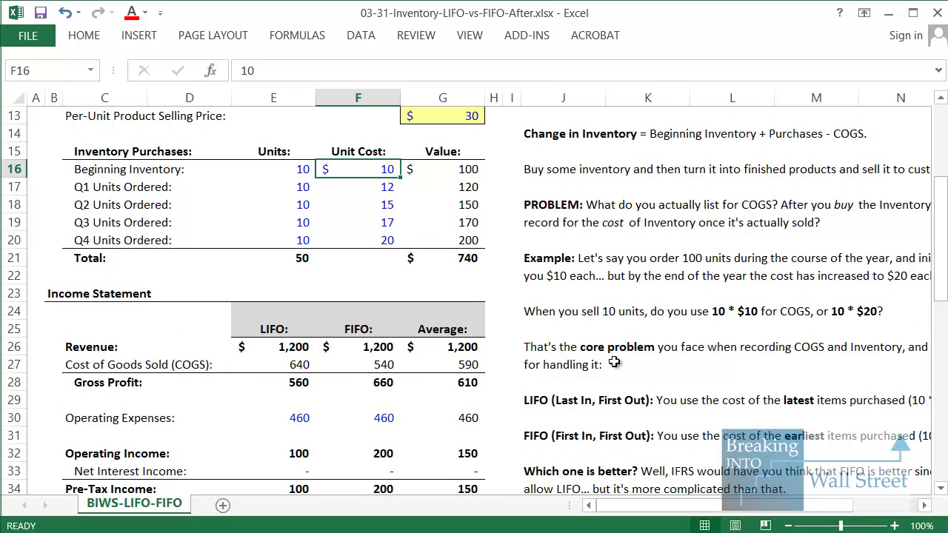
type("0")
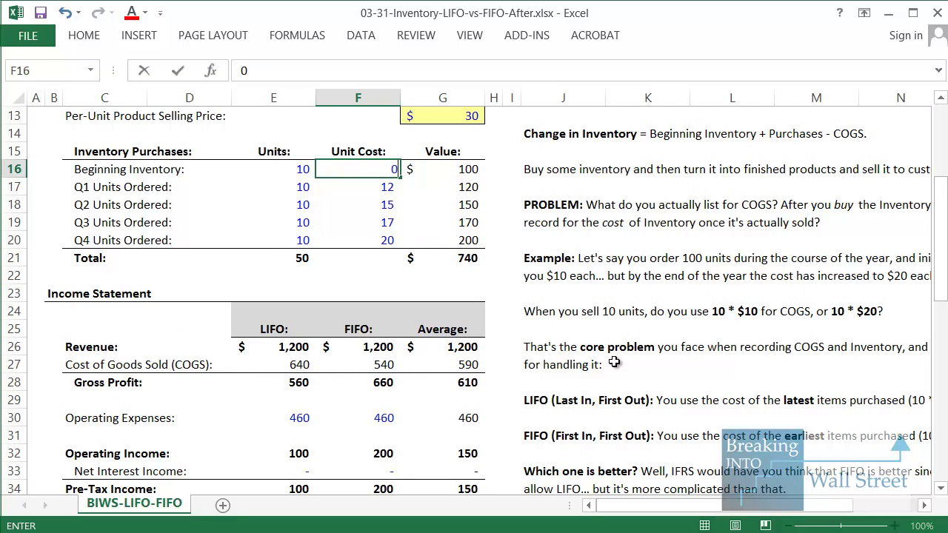
key("Return")
type("17")
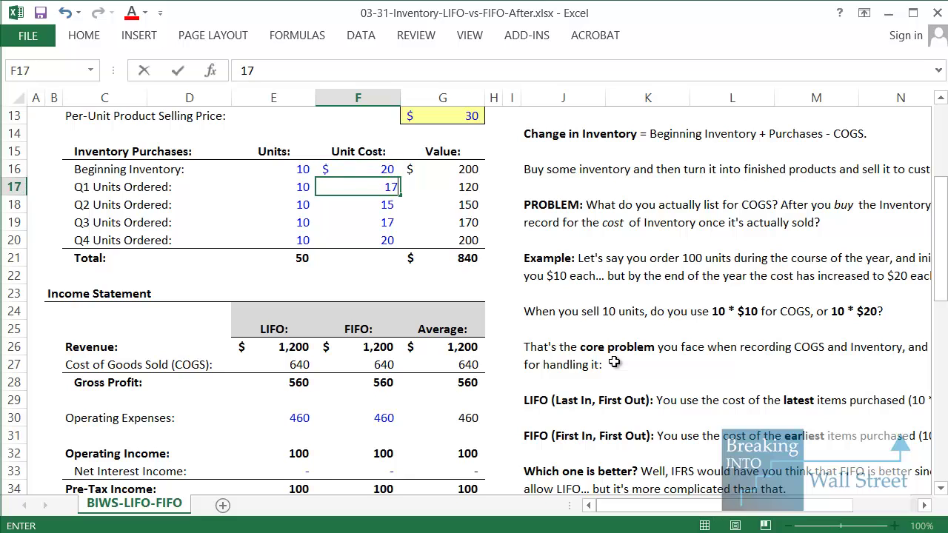
key("Return")
key("Return")
type("12")
key("Return")
type("10")
key("Return")
Step: Compare COGS, Net Income and Ending Inventory under LIFO and FIFO with the falling unit costs
scroll(614, 362, "down", 2)
scroll(585, 355, "down", 1)
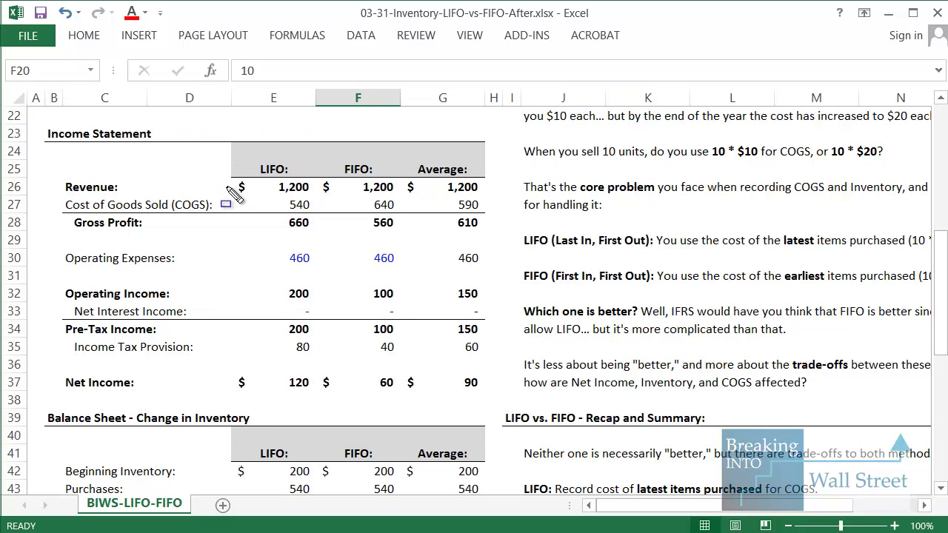
left_click_drag(264, 205, 406, 215)
mouse_move(228, 368)
left_mouse_down()
mouse_move(419, 398)
mouse_move(393, 398)
left_mouse_up()
key("Escape")
scroll(374, 424, "down", 2)
left_click(381, 452)
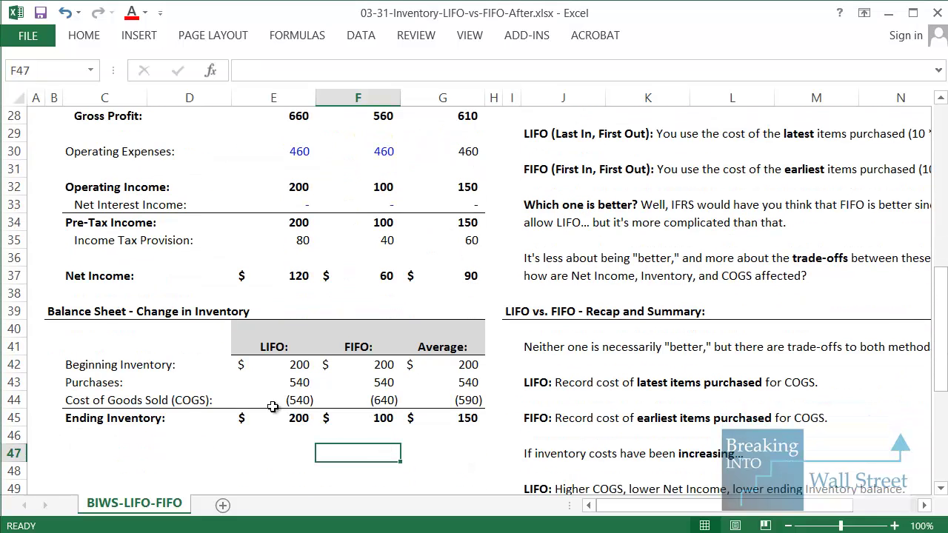
left_click_drag(234, 403, 400, 429)
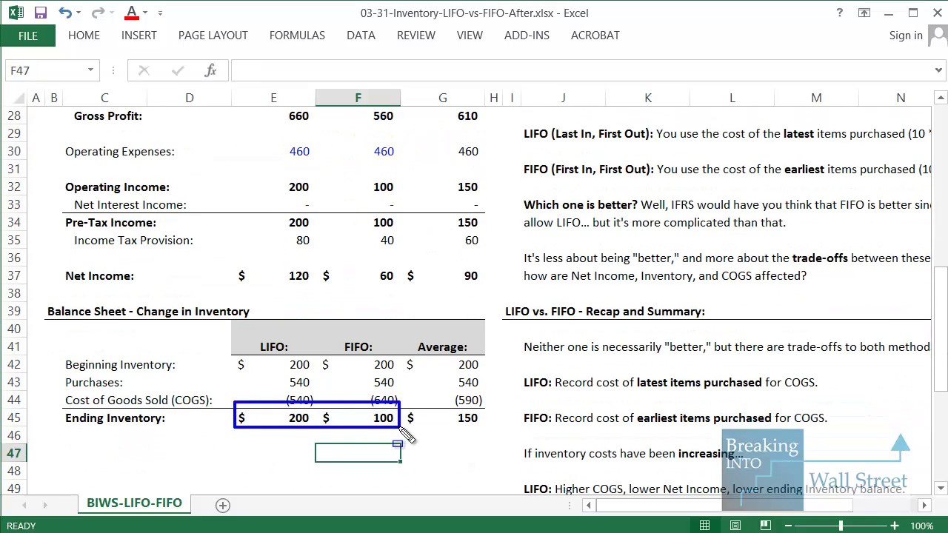
key("Escape")
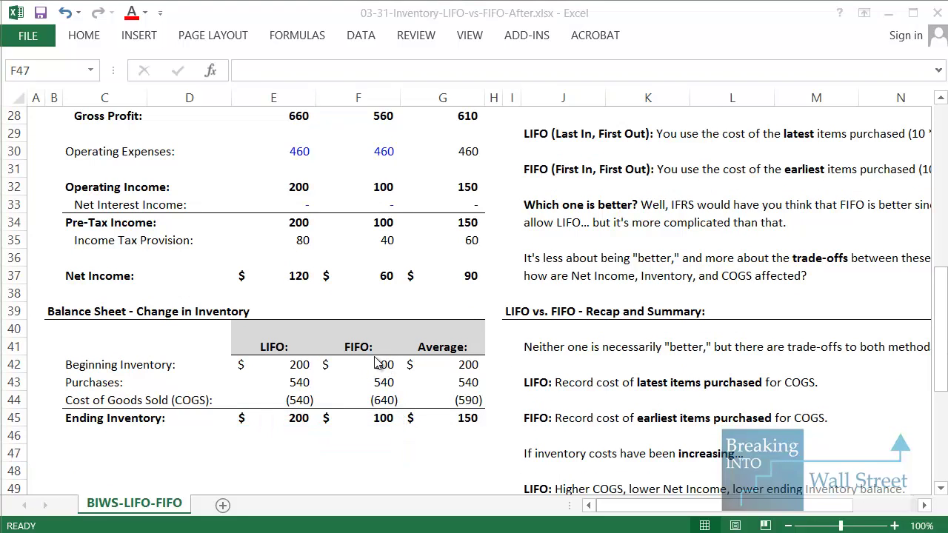
Step: Undo the last four unit cost changes in the Inventory Purchases table
scroll(374, 356, "up", 6)
left_click(373, 226)
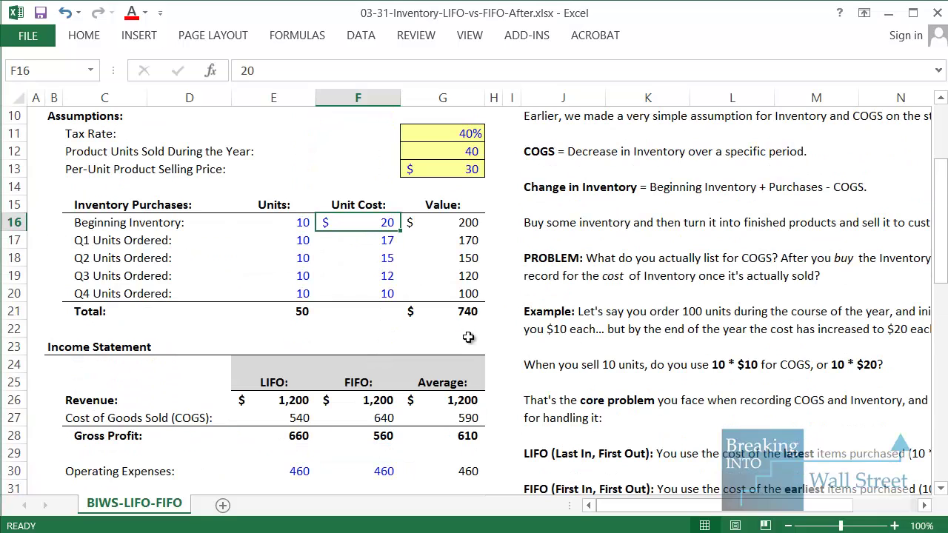
key("ctrl+z")
key("ctrl+z")
key("ctrl+z")
key("ctrl+z")
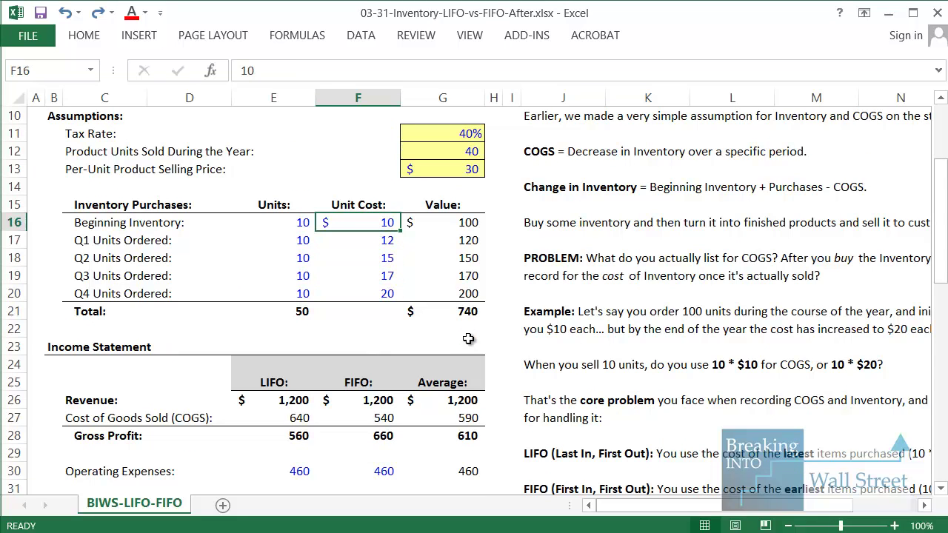
Step: Compare the income statement and Ending Inventory across LIFO, FIFO and Average with the restored unit costs
scroll(635, 351, "down", 4)
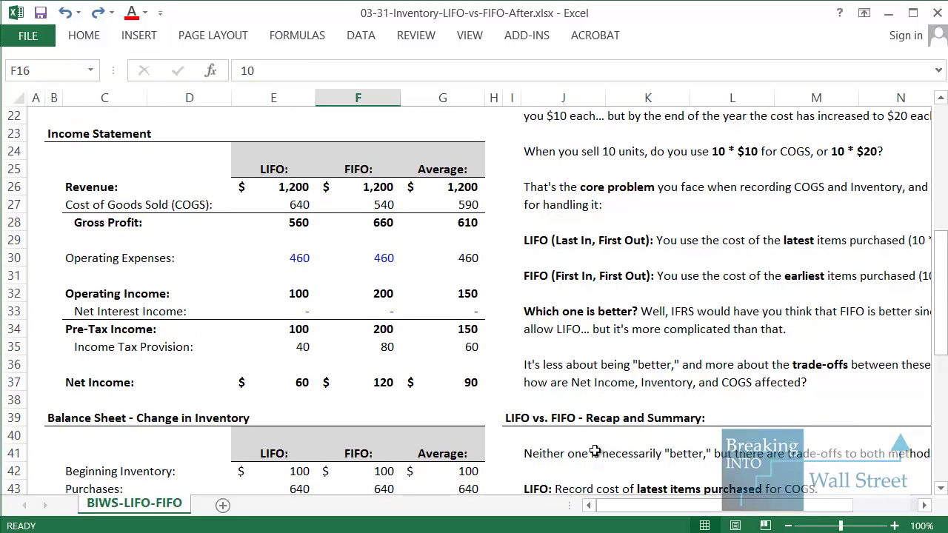
left_click_drag(385, 383, 460, 191)
scroll(462, 315, "down", 2)
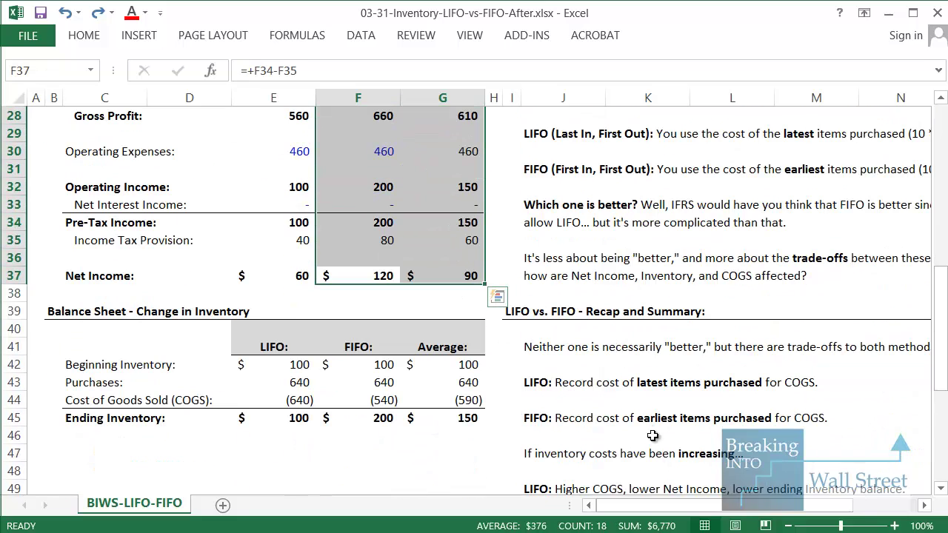
Step: Read the LIFO vs. FIFO recap's opening trade-off note and the definitions of LIFO and FIFO in rows 41 to 45
left_click_drag(650, 505, 670, 505)
scroll(768, 489, "down", 2)
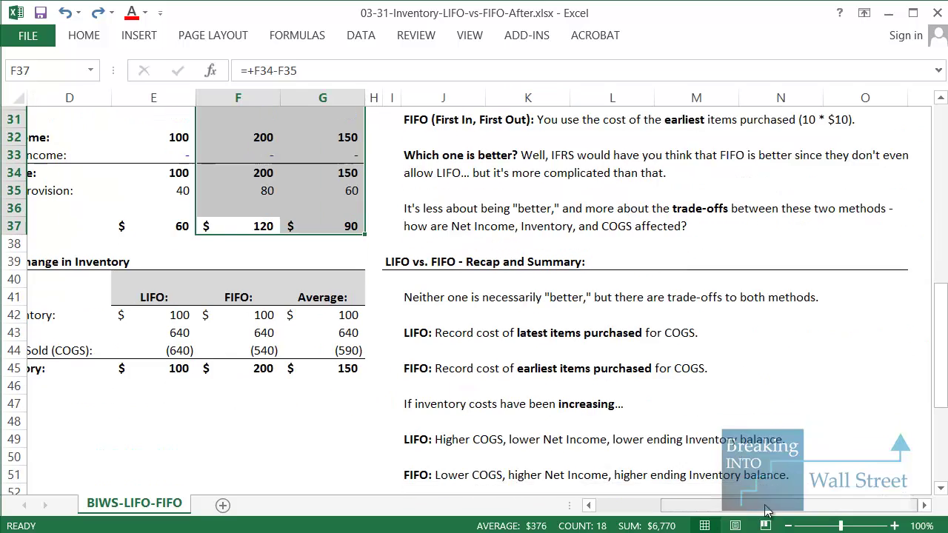
left_click(418, 244)
scroll(459, 266, "down", 1)
key("shift+space")
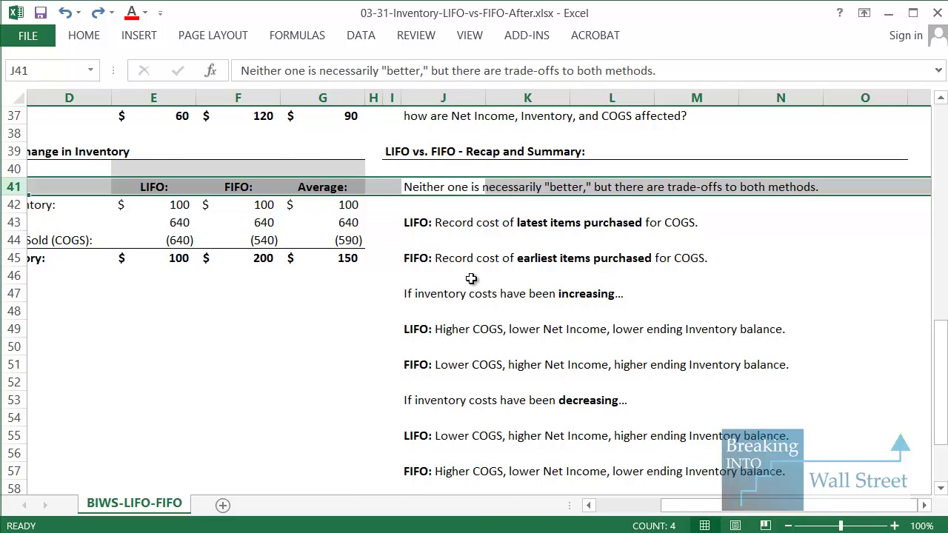
key("Down")
key("Down")
key("shift+space")
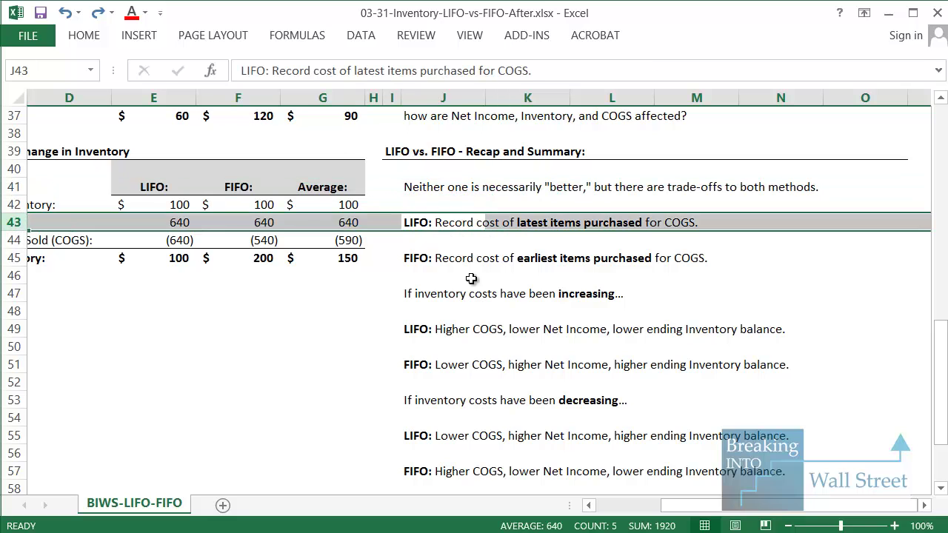
key("Down")
key("Down")
key("shift+space")
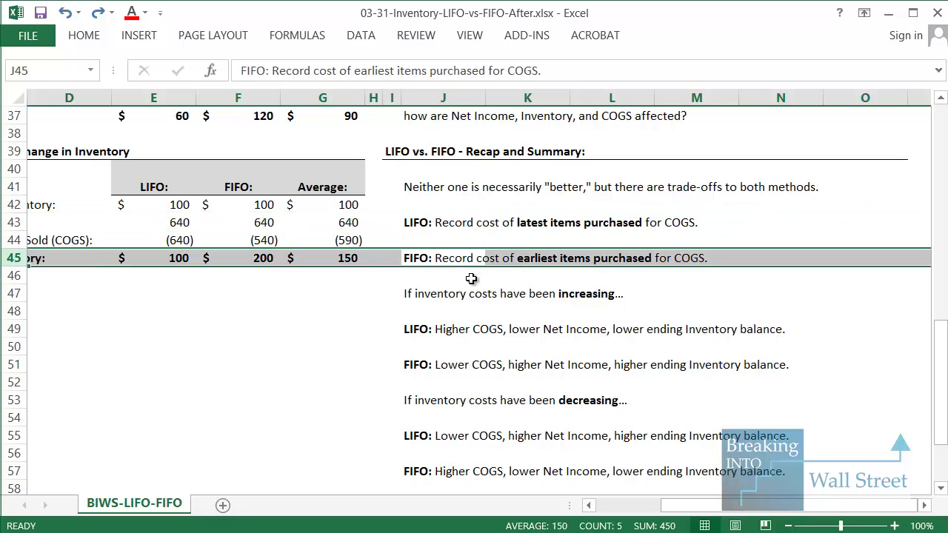
Step: Examine the recap notes on how LIFO and FIFO affect COGS, Net Income and Inventory when inventory costs are increasing
key("Down")
key("Down")
scroll(471, 278, "down", 1)
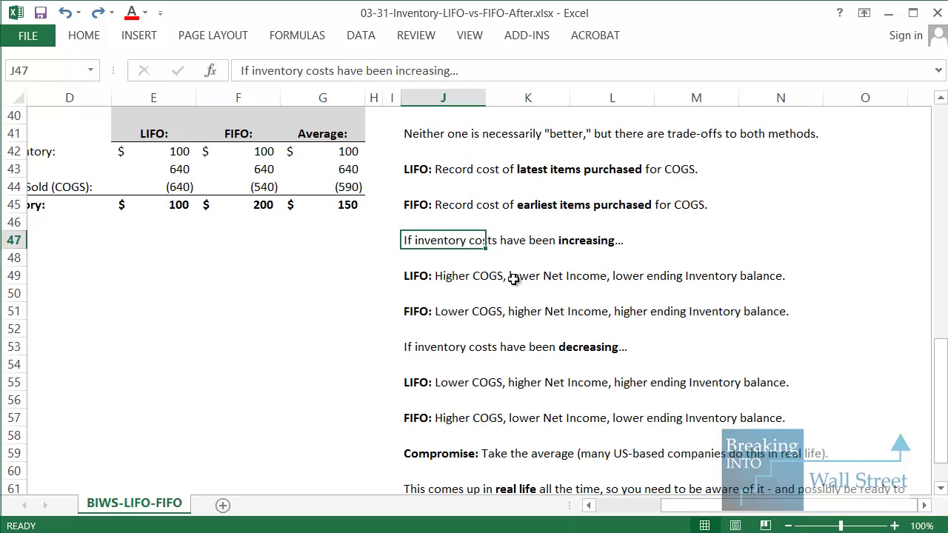
left_click_drag(607, 261, 652, 254)
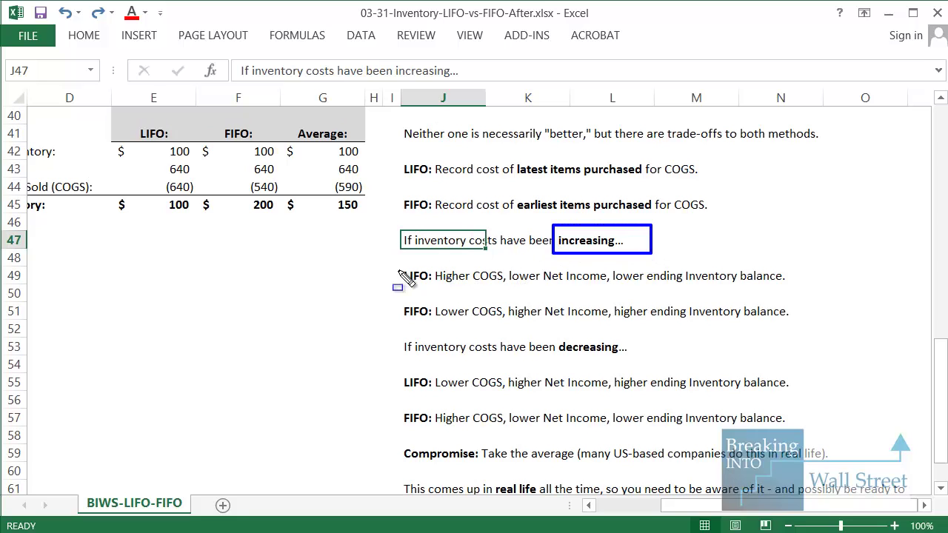
mouse_move(396, 263)
left_mouse_down()
mouse_move(616, 300)
mouse_move(748, 271)
mouse_move(791, 284)
left_mouse_up()
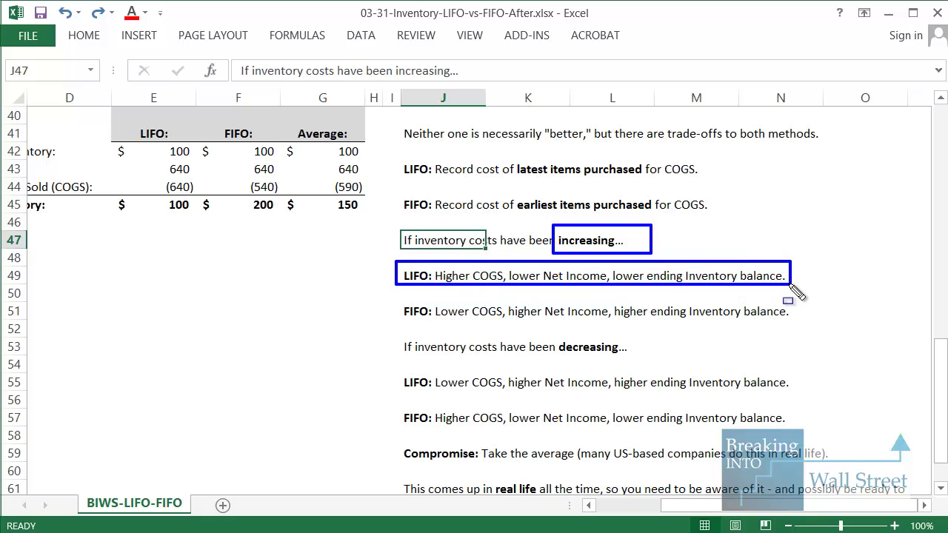
mouse_move(393, 299)
left_mouse_down()
mouse_move(406, 315)
mouse_move(496, 339)
mouse_move(790, 303)
mouse_move(825, 330)
mouse_move(822, 321)
left_mouse_up()
Step: Examine the recap notes on the LIFO and FIFO effects when inventory costs are decreasing
scroll(555, 228, "down", 2)
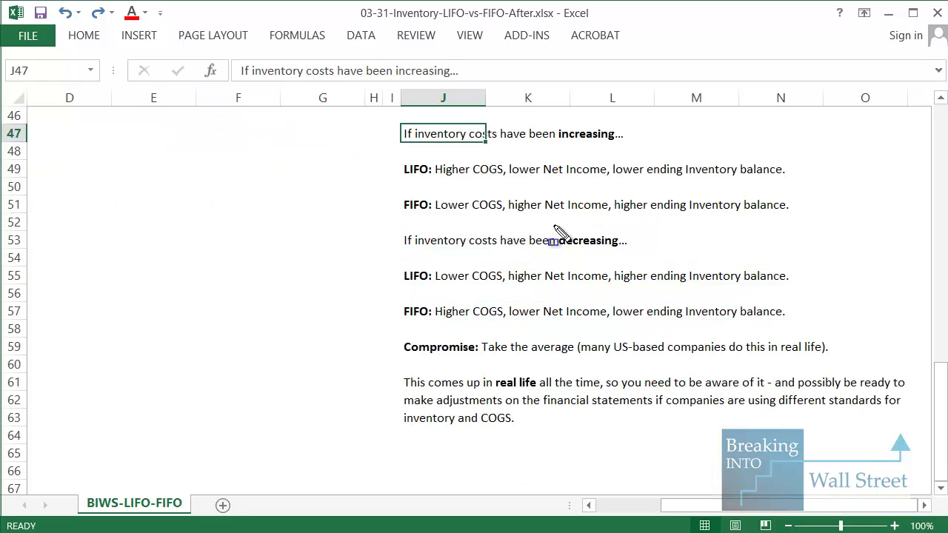
left_click_drag(553, 225, 633, 258)
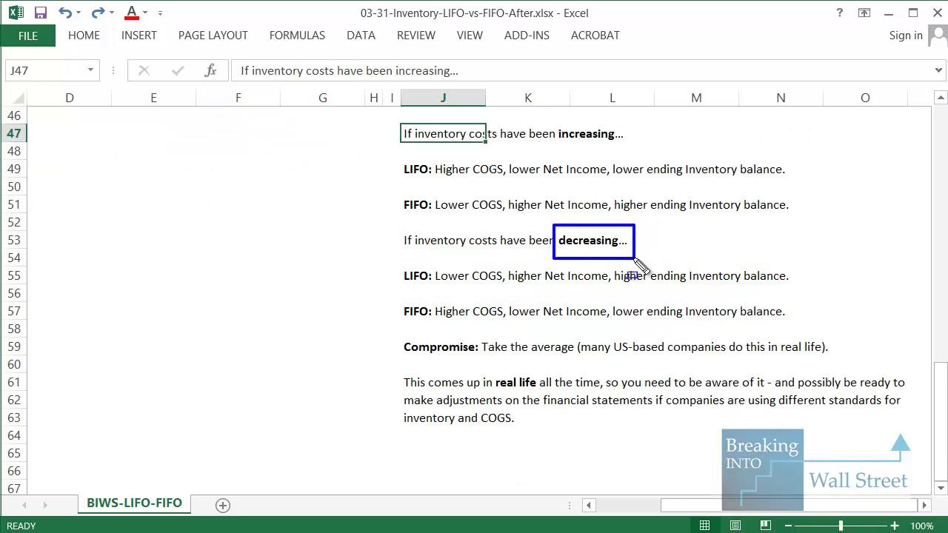
mouse_move(497, 278)
left_mouse_down()
mouse_move(596, 289)
mouse_move(799, 287)
left_mouse_up()
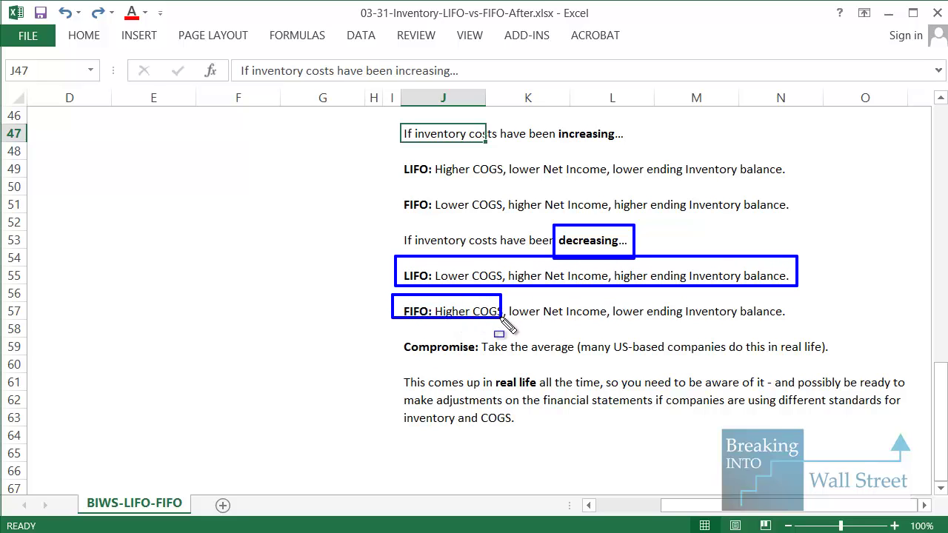
left_click_drag(558, 325, 790, 327)
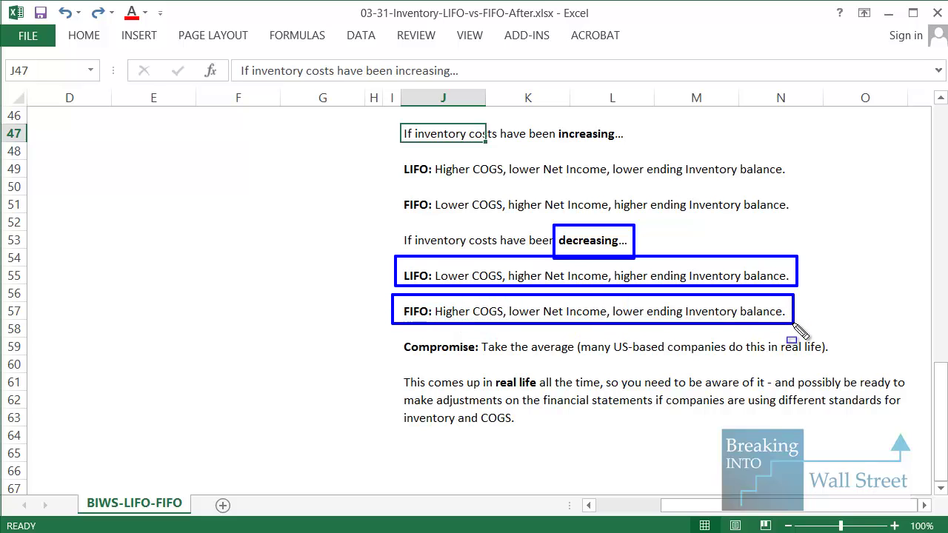
Step: Review the Compromise and real-life notes, and check the Inventories policy in 03-31-Jos-Inventory.pdf in Adobe Acrobat before returning to the workbook
scroll(509, 383, "down", 1)
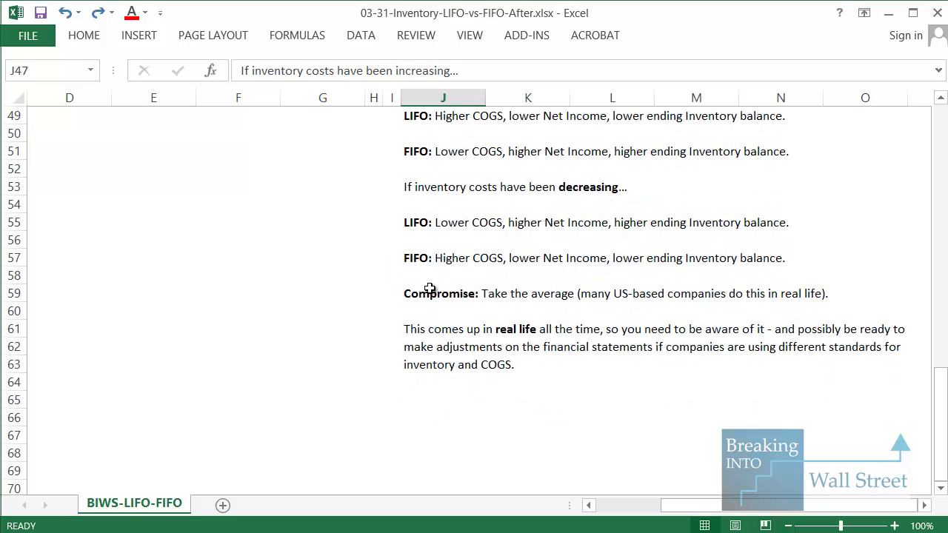
left_click(436, 297)
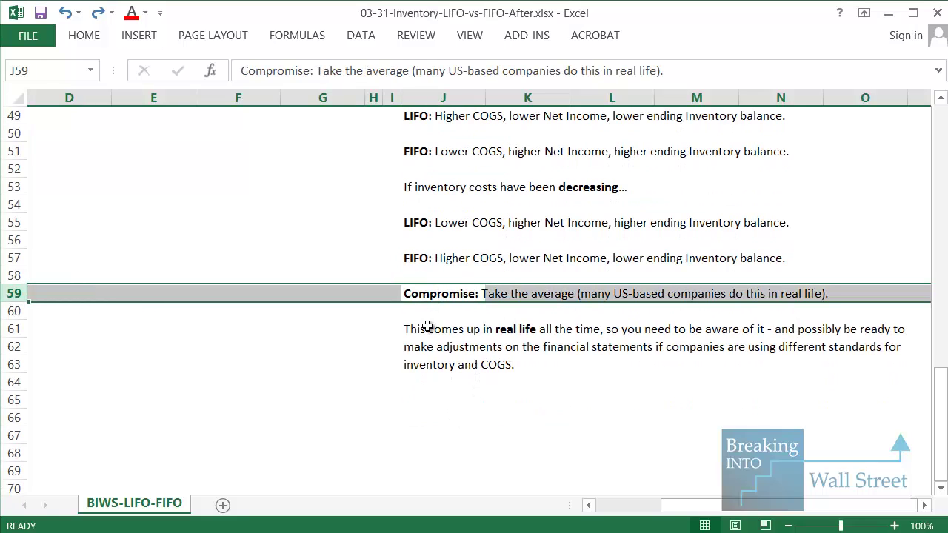
left_click_drag(444, 331, 868, 376)
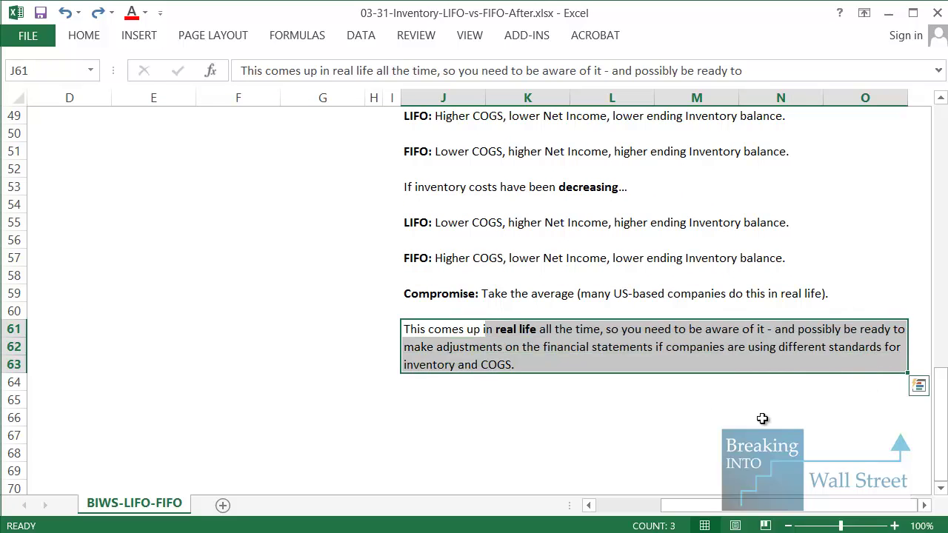
key("alt+Tab")
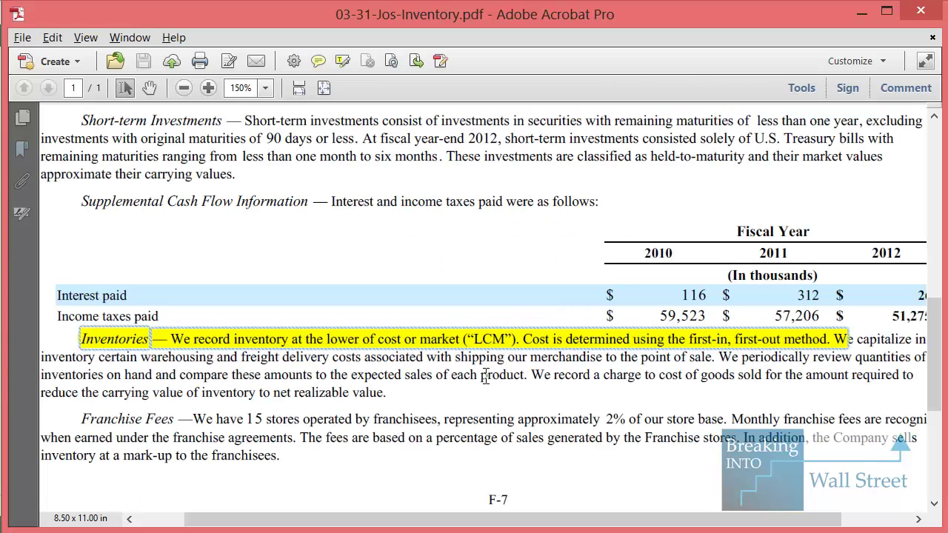
key("alt+Tab")
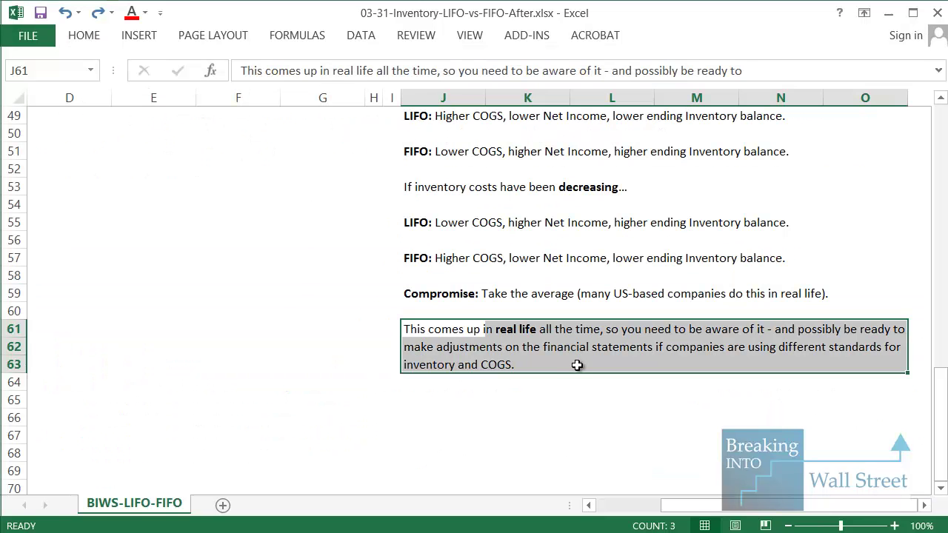